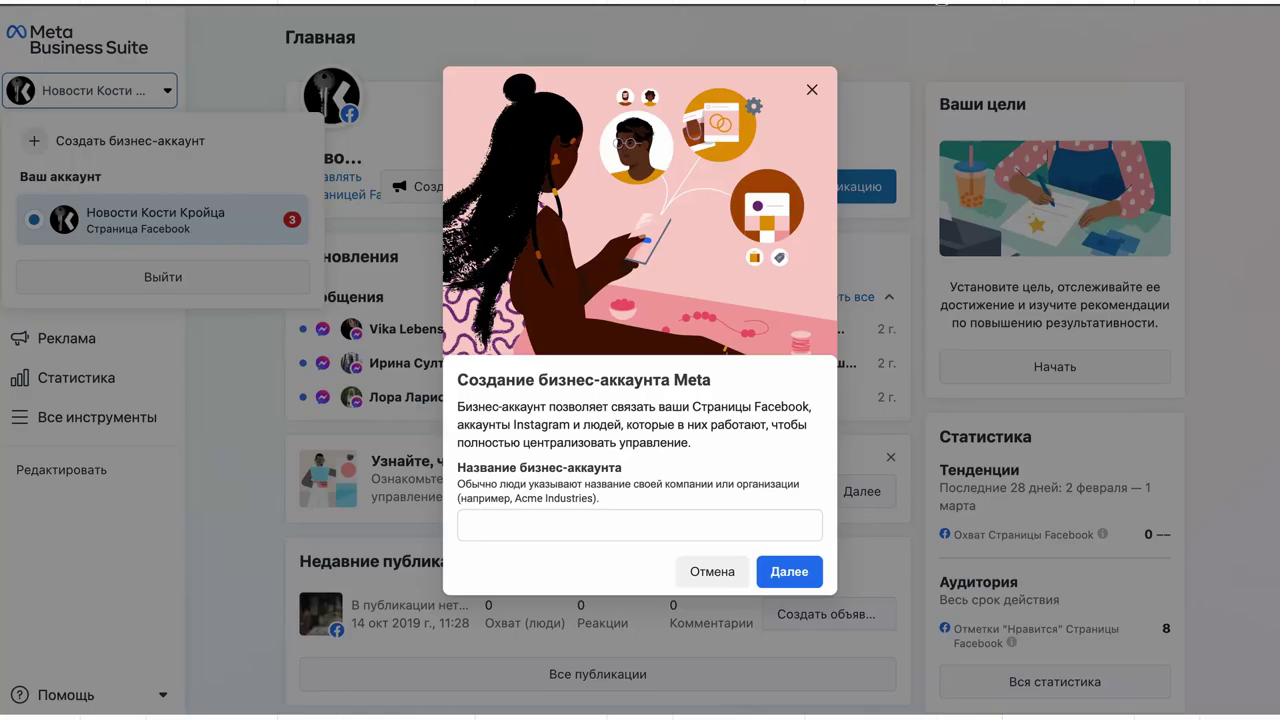
- Name the new business account 'Test for tafrget' and continue
left_click(717, 528)
type("Test for tafrget")
left_click(797, 573)
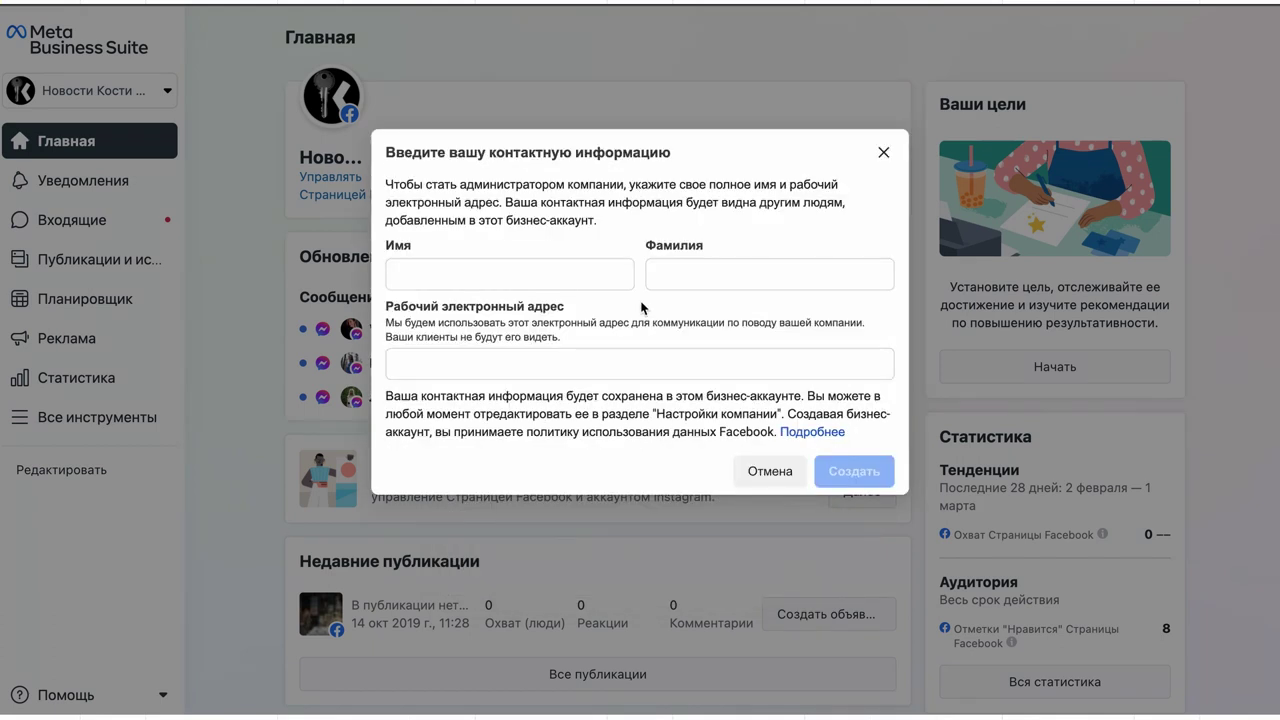
- Enter the admin's first name, last name and work e-mail, then create the account
left_click(590, 271)
left_click(791, 276)
left_click(771, 372)
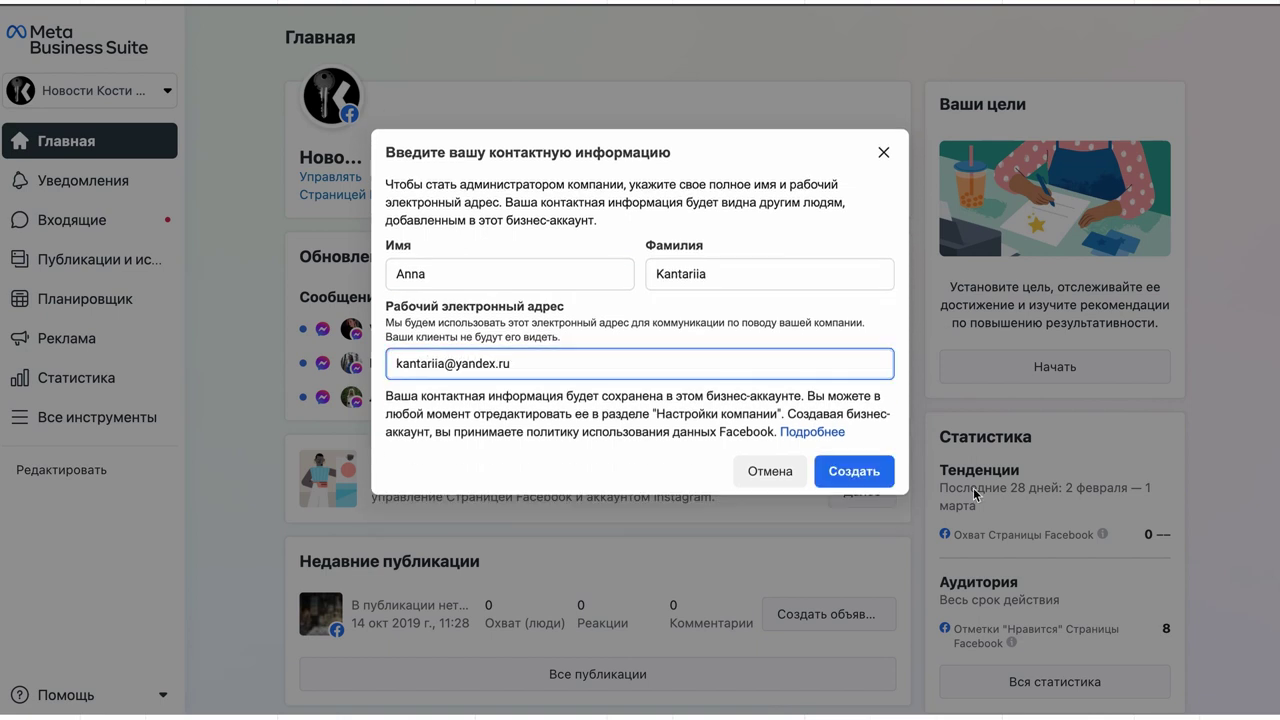
left_click(854, 494)
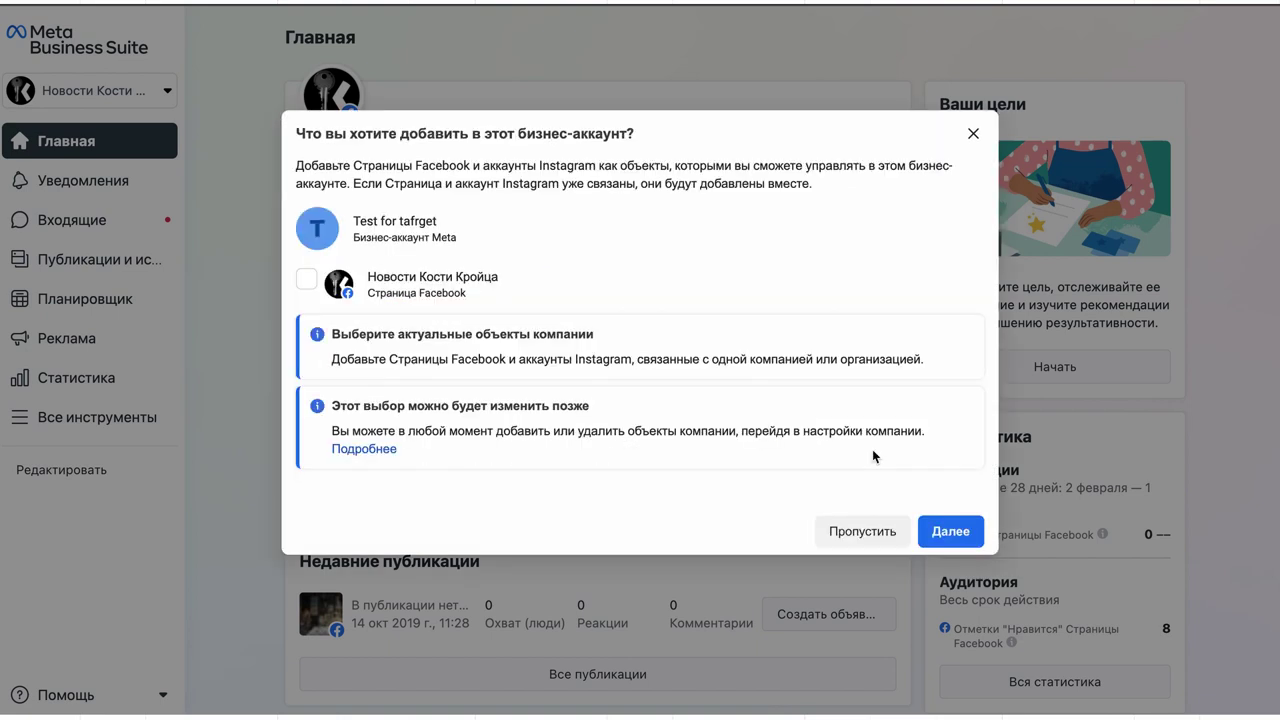
- Skip adding a Facebook page and people, confirm, and view the business assets in settings
left_click(951, 533)
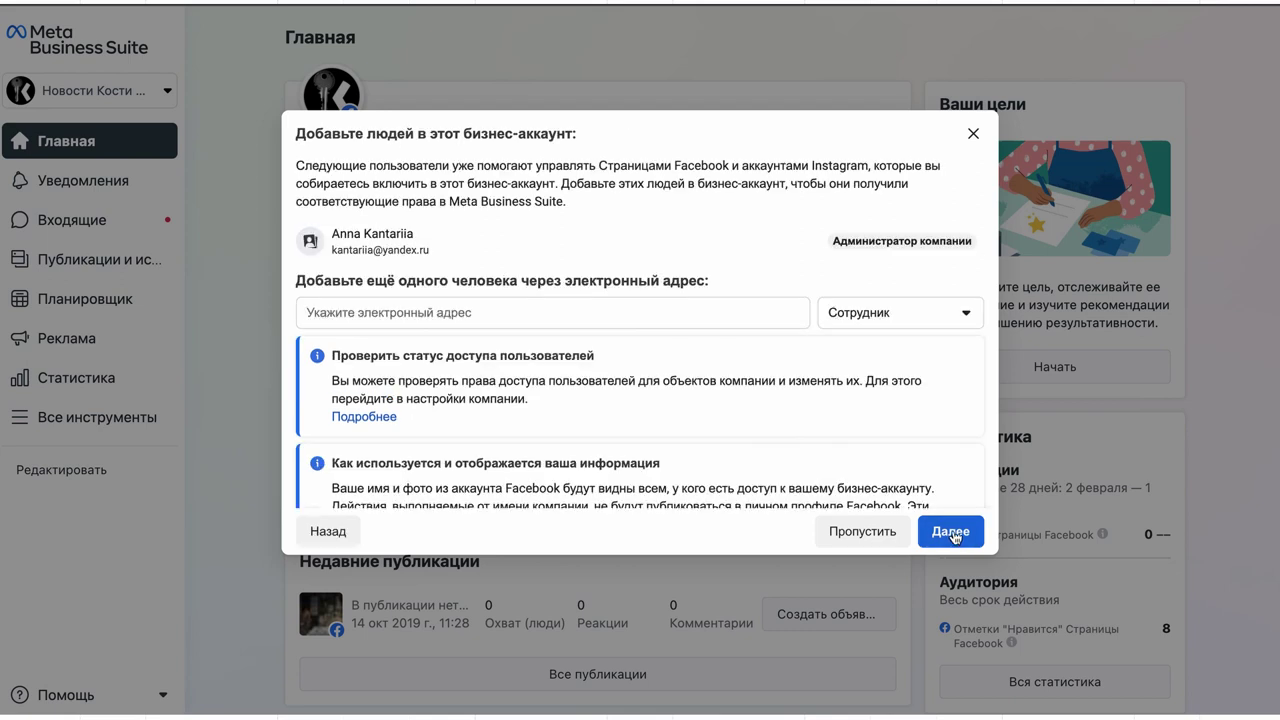
scroll(872, 418, "down", 2)
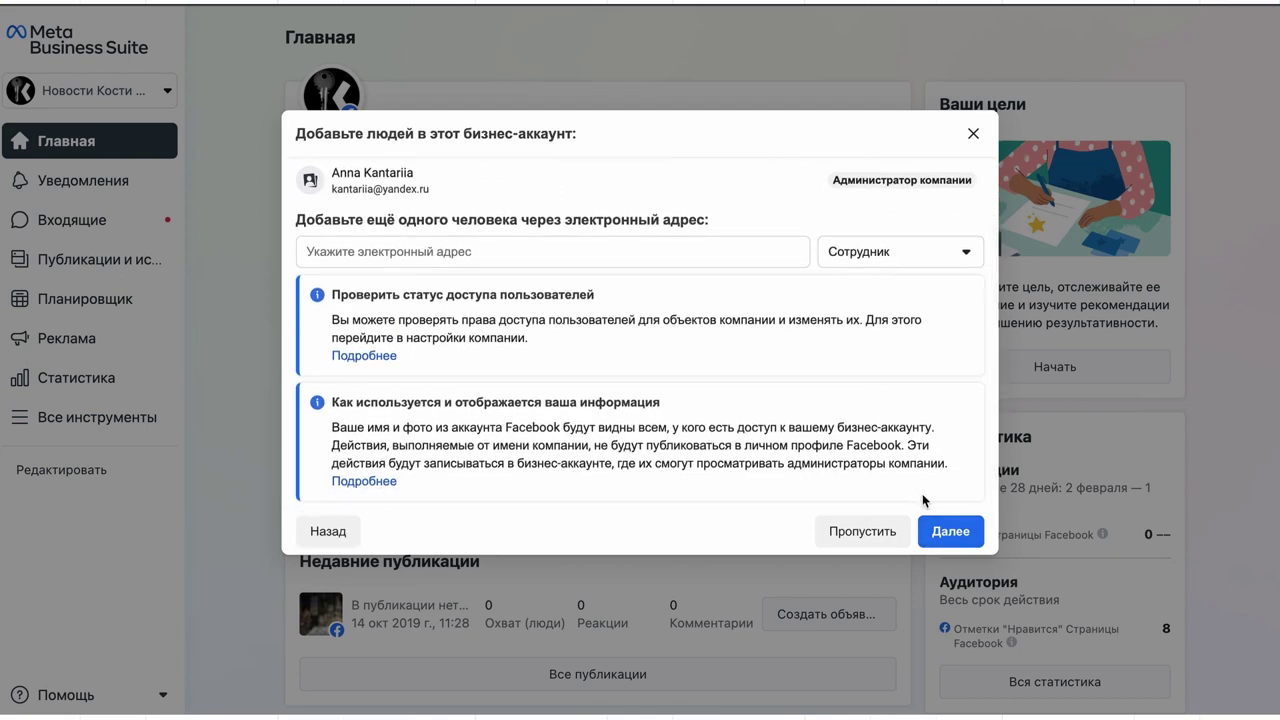
left_click(950, 531)
left_click(945, 528)
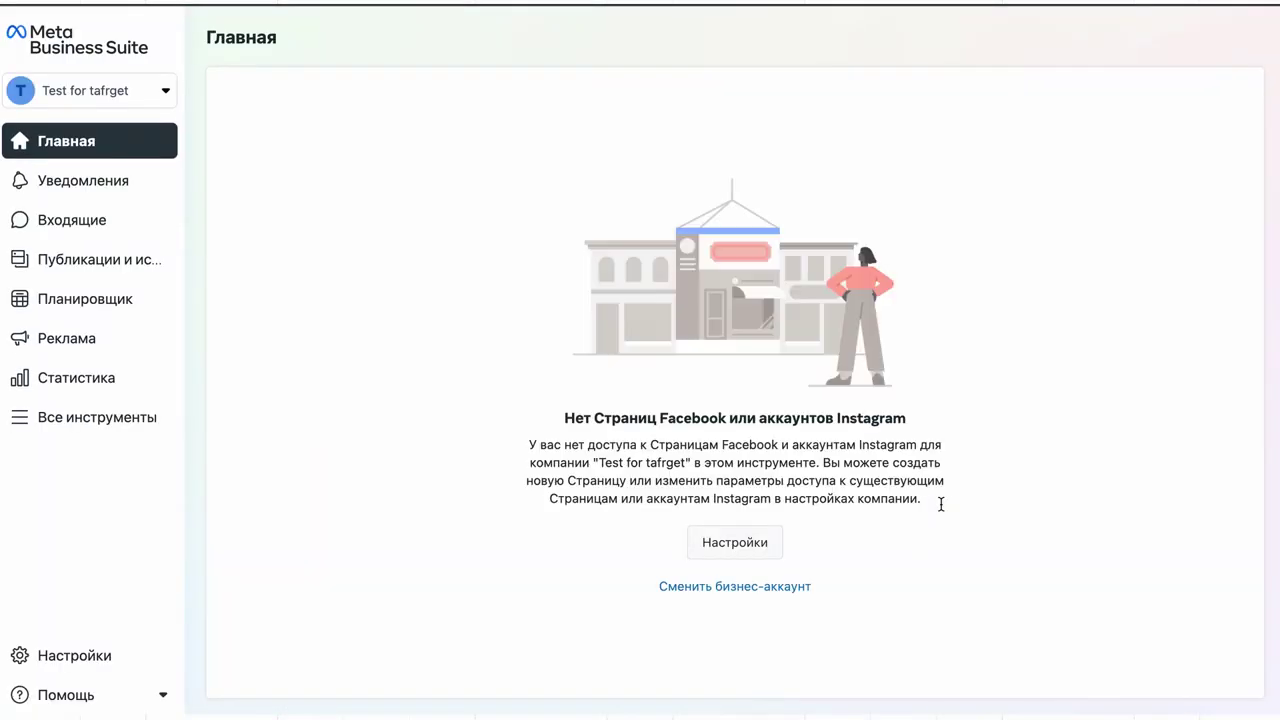
left_click(766, 541)
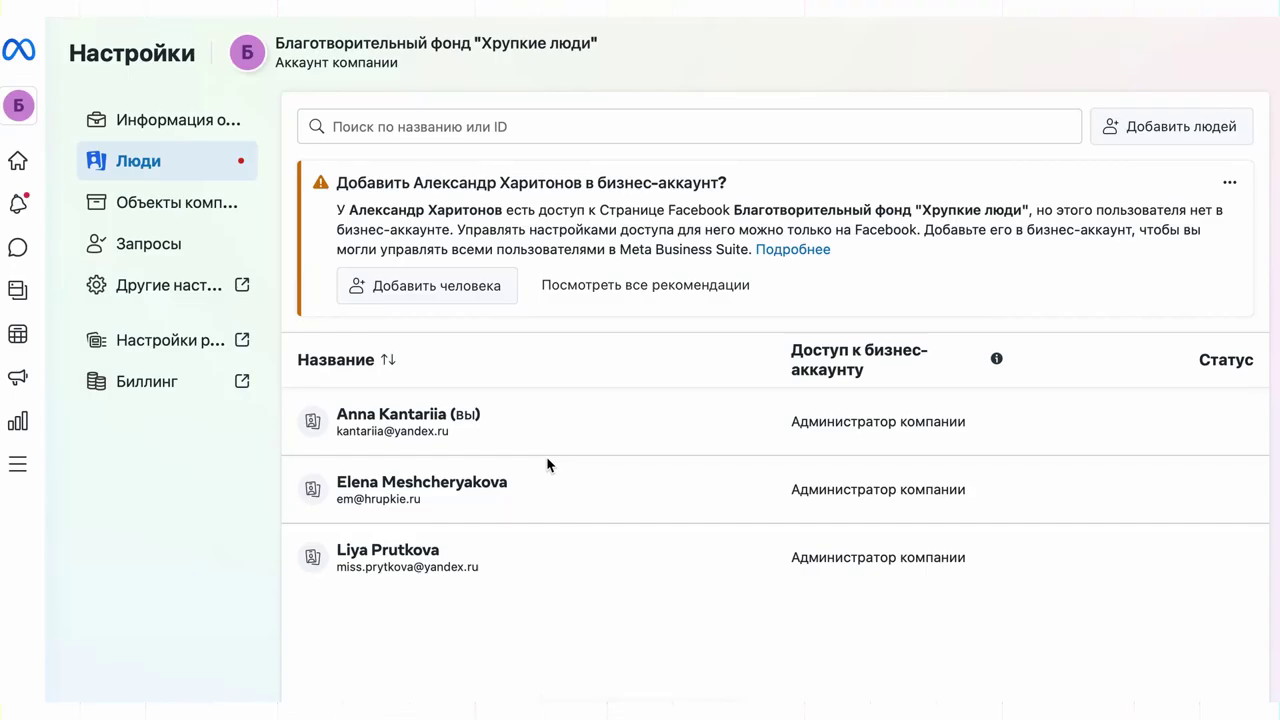
left_click(209, 200)
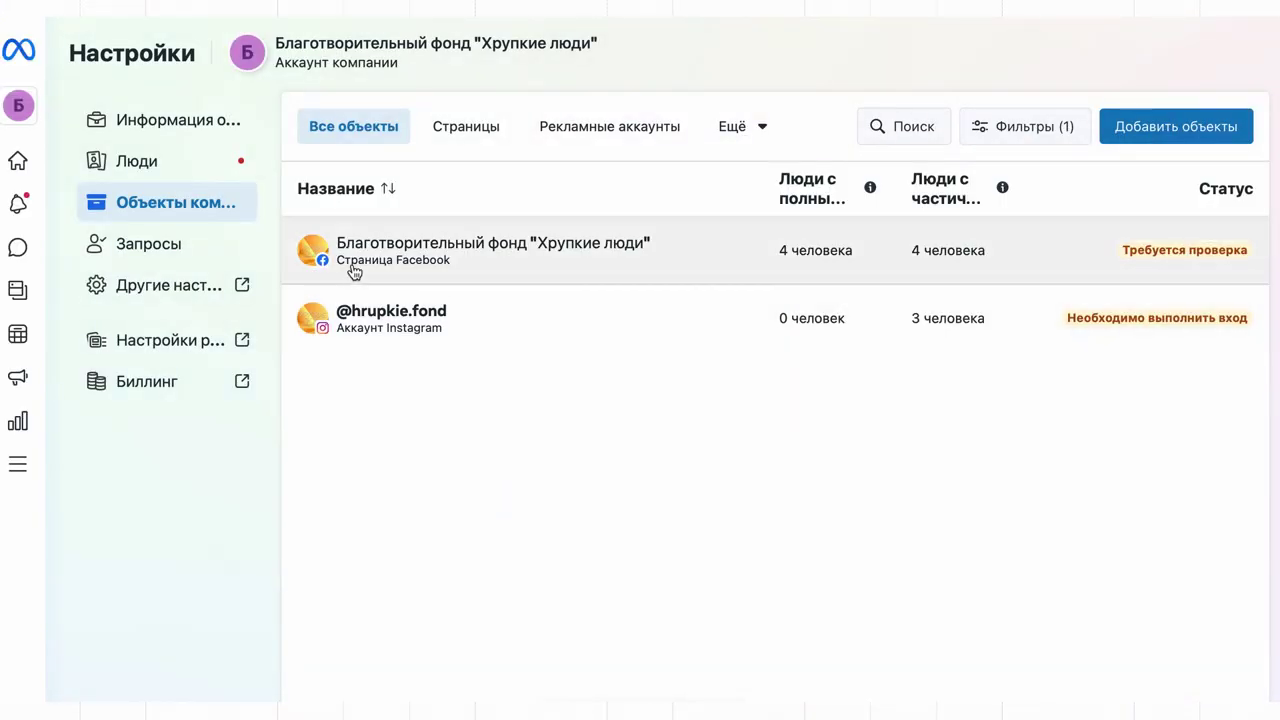
left_click(427, 269)
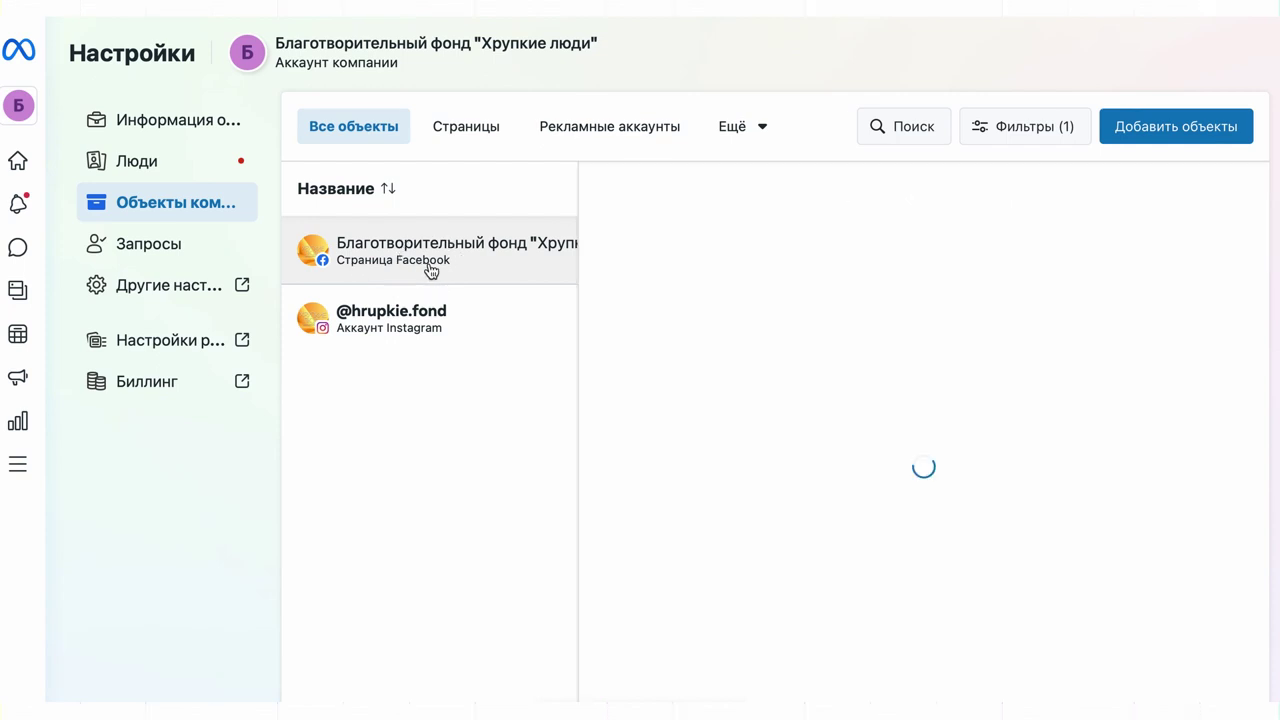
left_click(376, 332)
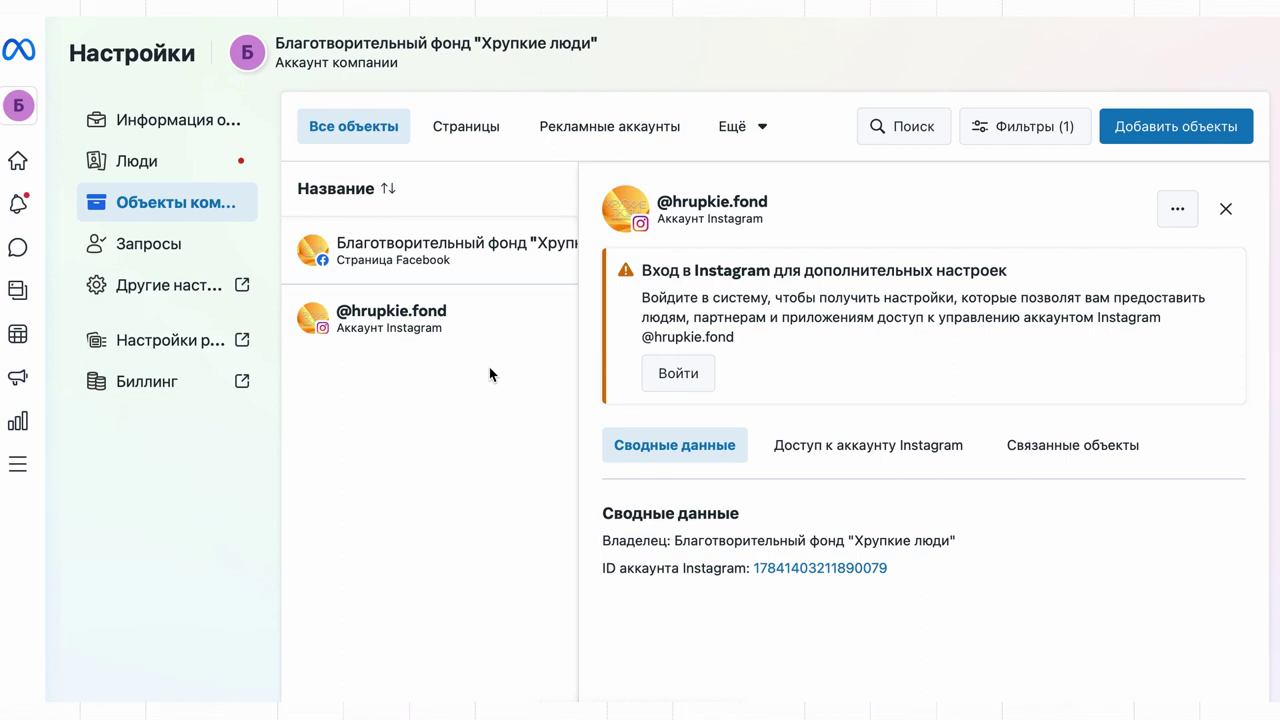
left_click(1205, 126)
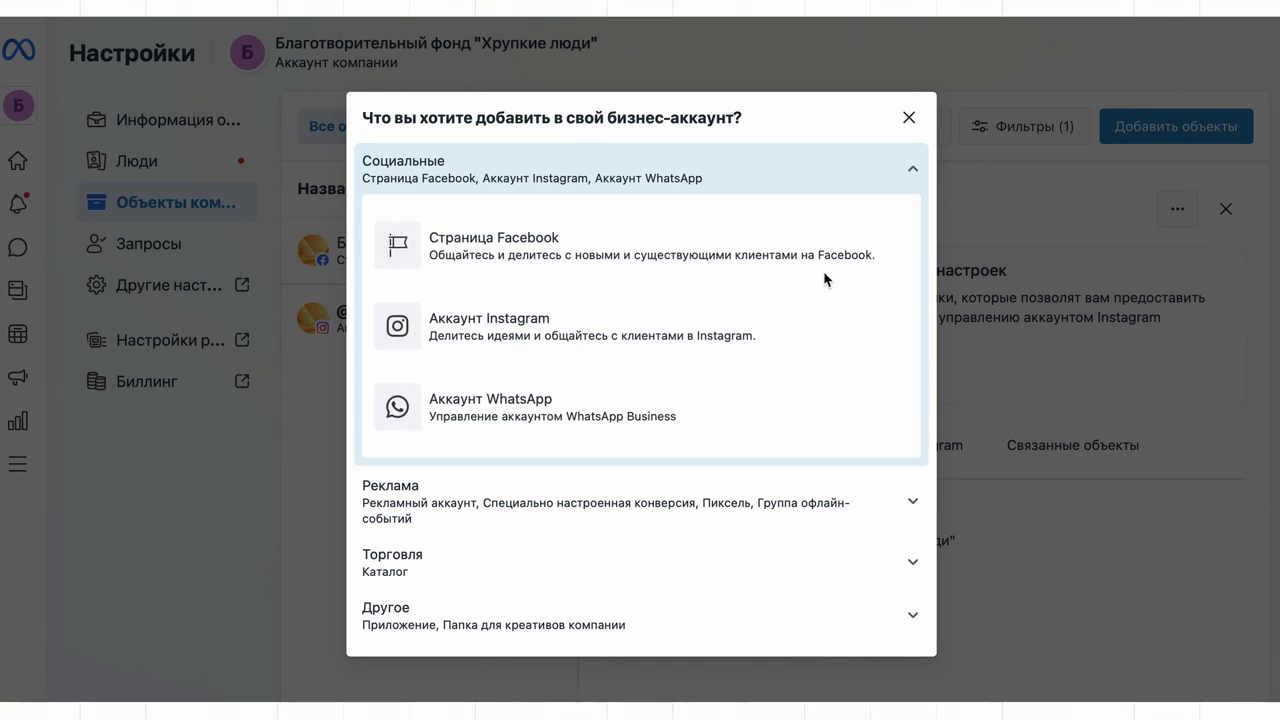
- Choose to create a brand-new ad account under the advertising asset types
left_click(715, 514)
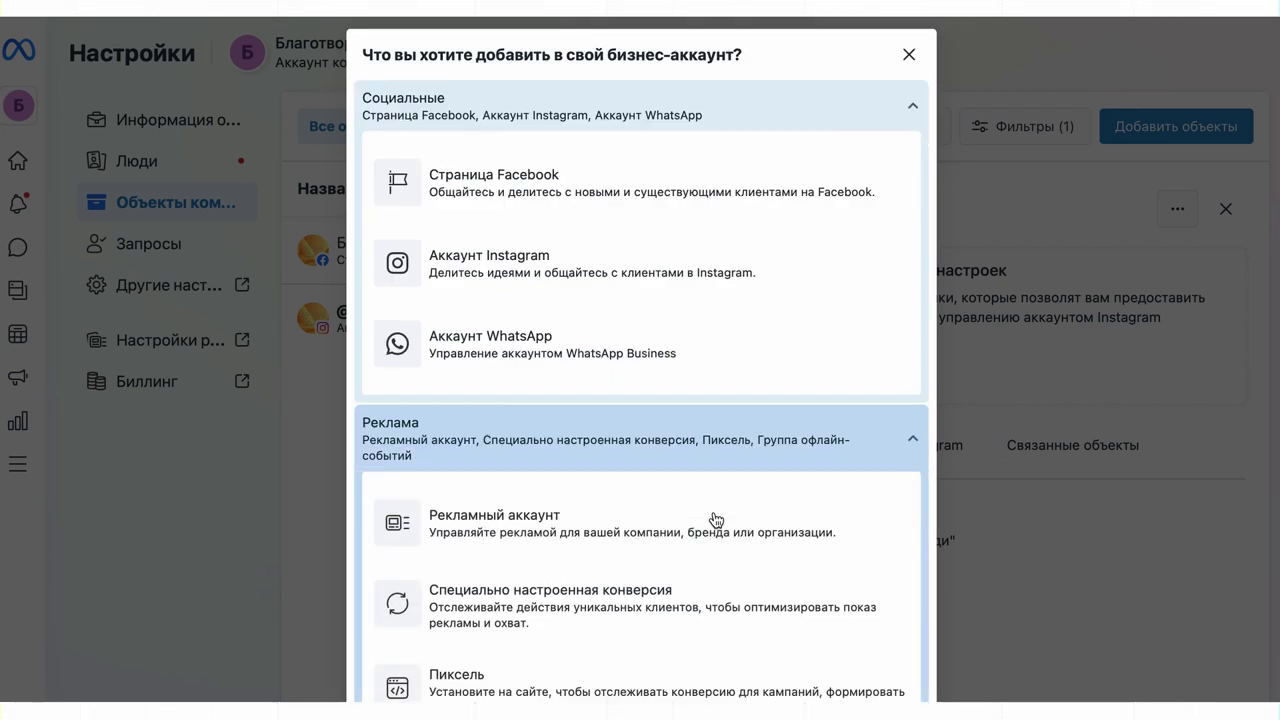
left_click(708, 530)
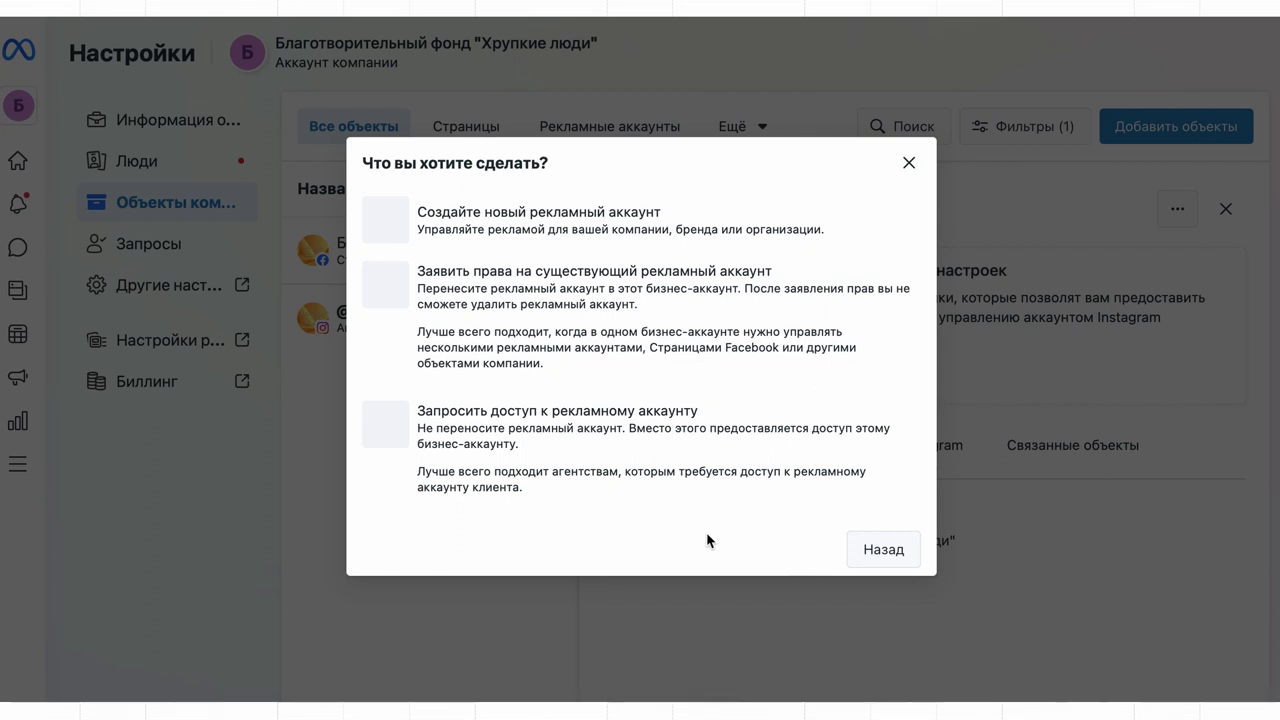
left_click(672, 228)
- Create ad account 'Фонд хрупкие' in Russian roubles, accepting the advertising terms
left_click(665, 254)
type("Фонд хрупкие")
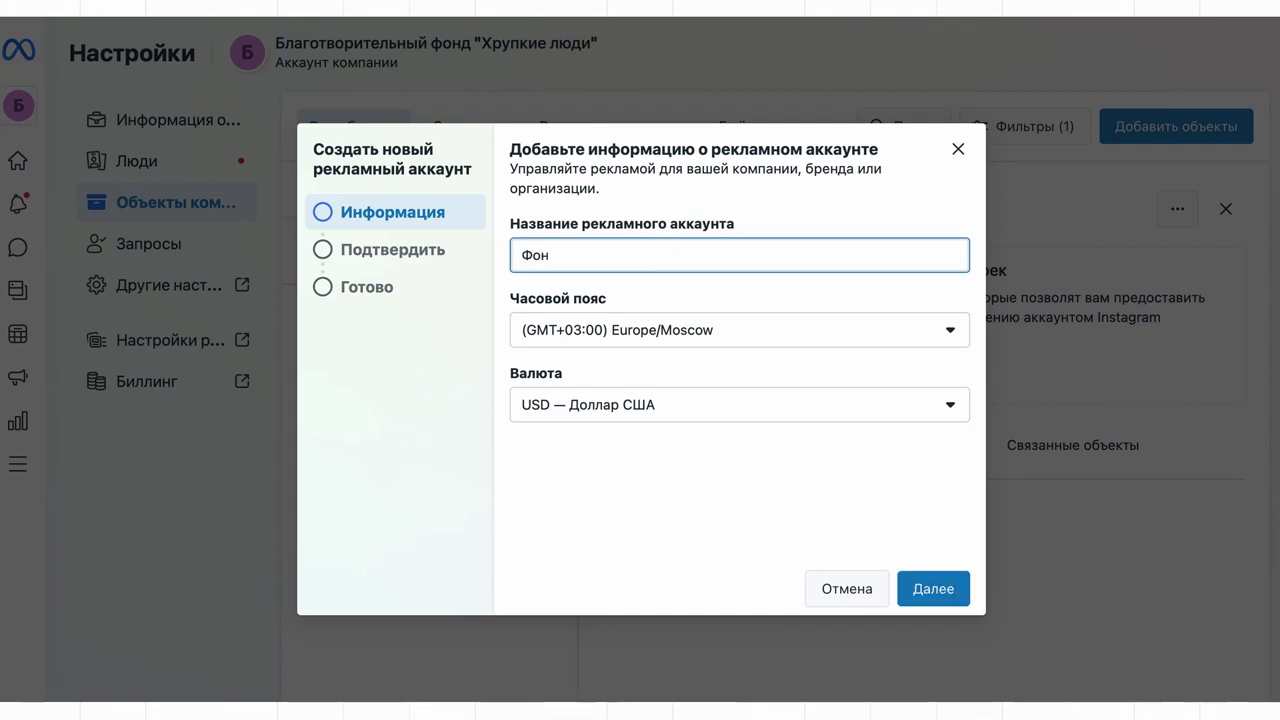
left_click(675, 410)
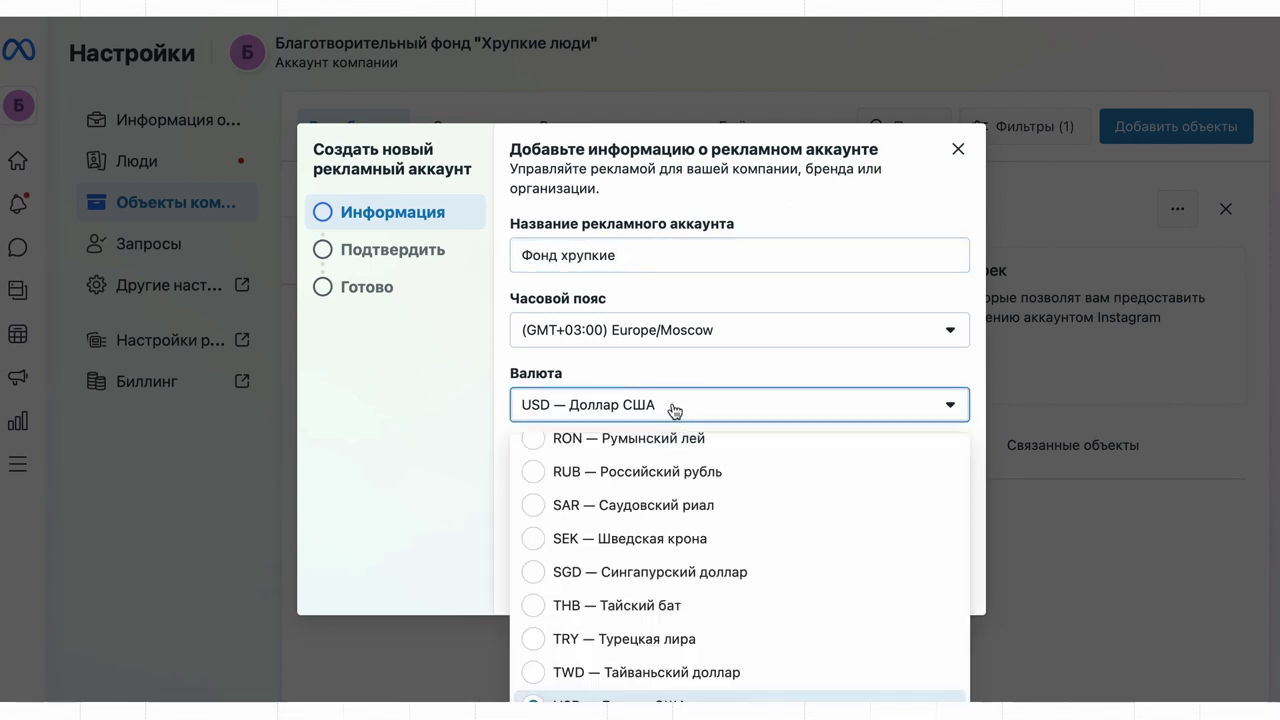
left_click(656, 476)
left_click(962, 593)
left_click(521, 485)
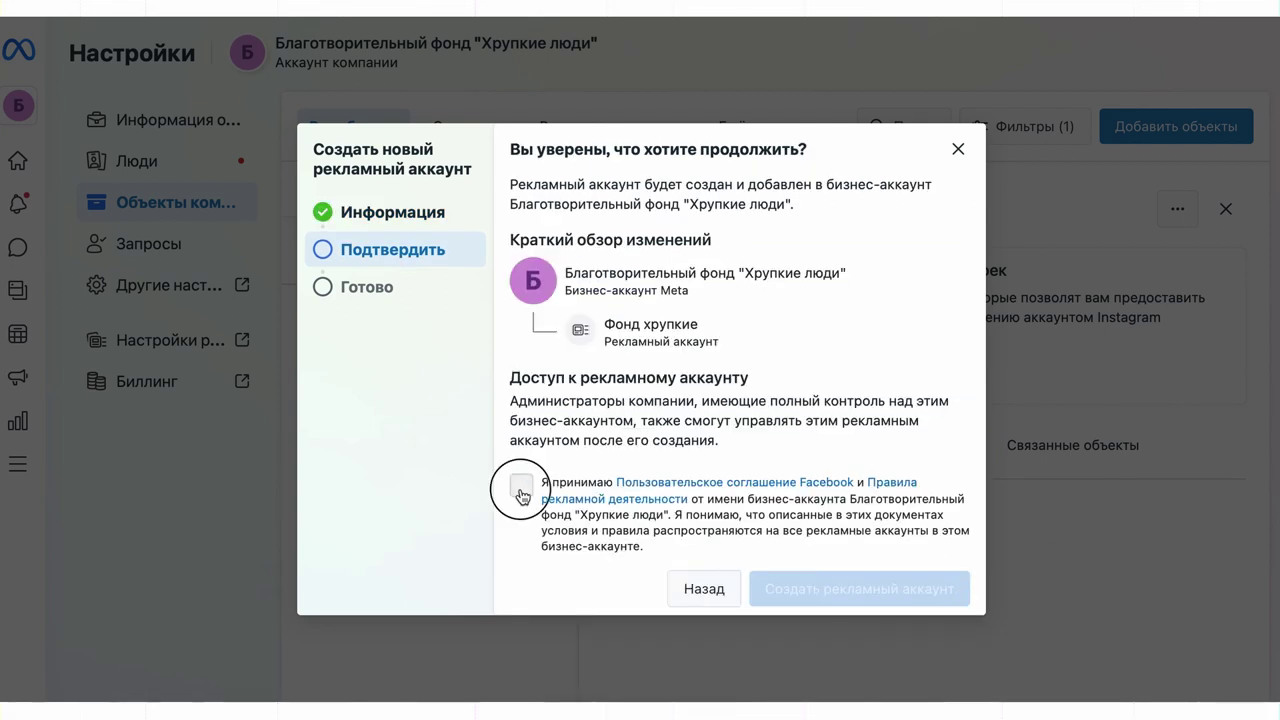
left_click(829, 590)
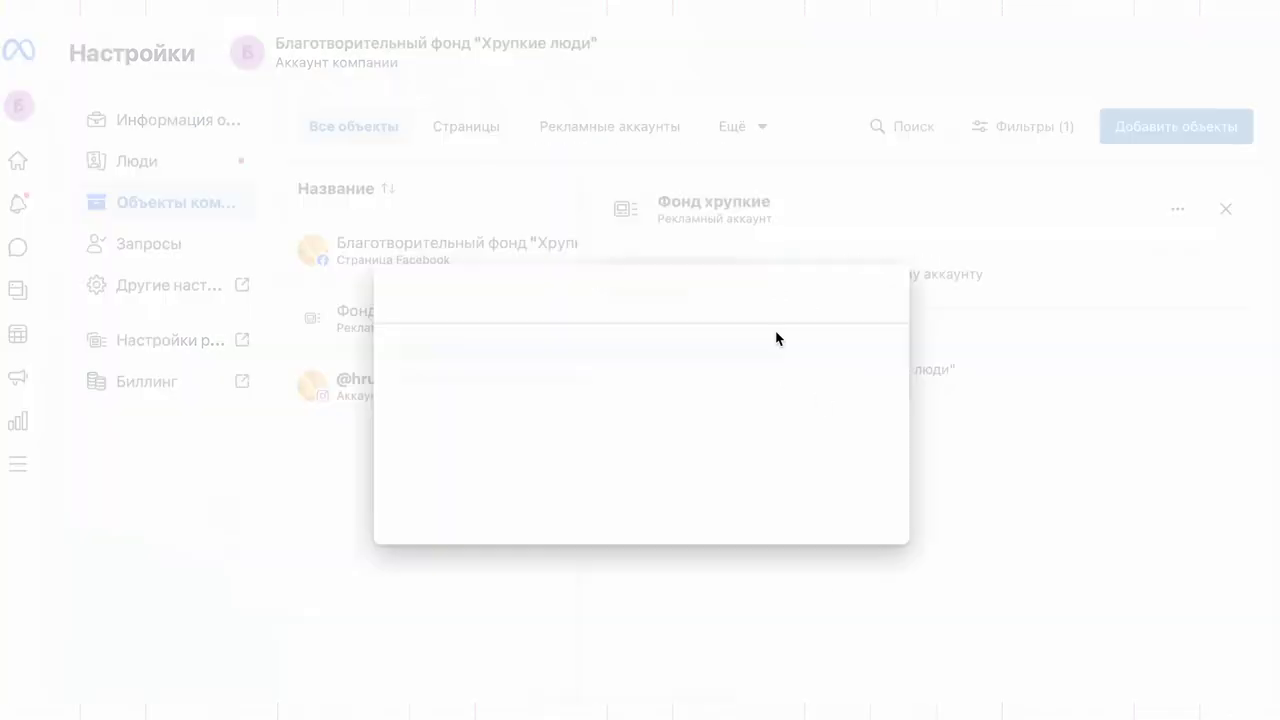
- Set the ad account's country to Russia and save the location settings
left_click(571, 377)
scroll(523, 469, "down", 15)
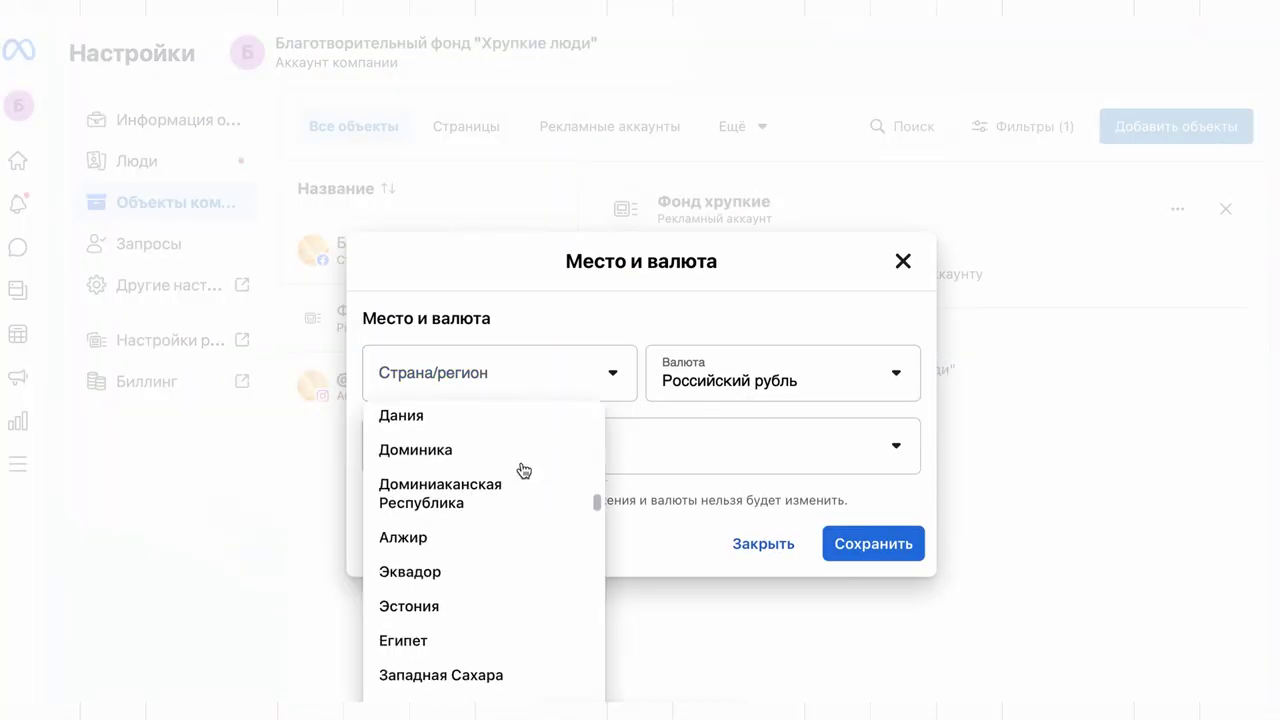
left_click(516, 455)
left_click(858, 548)
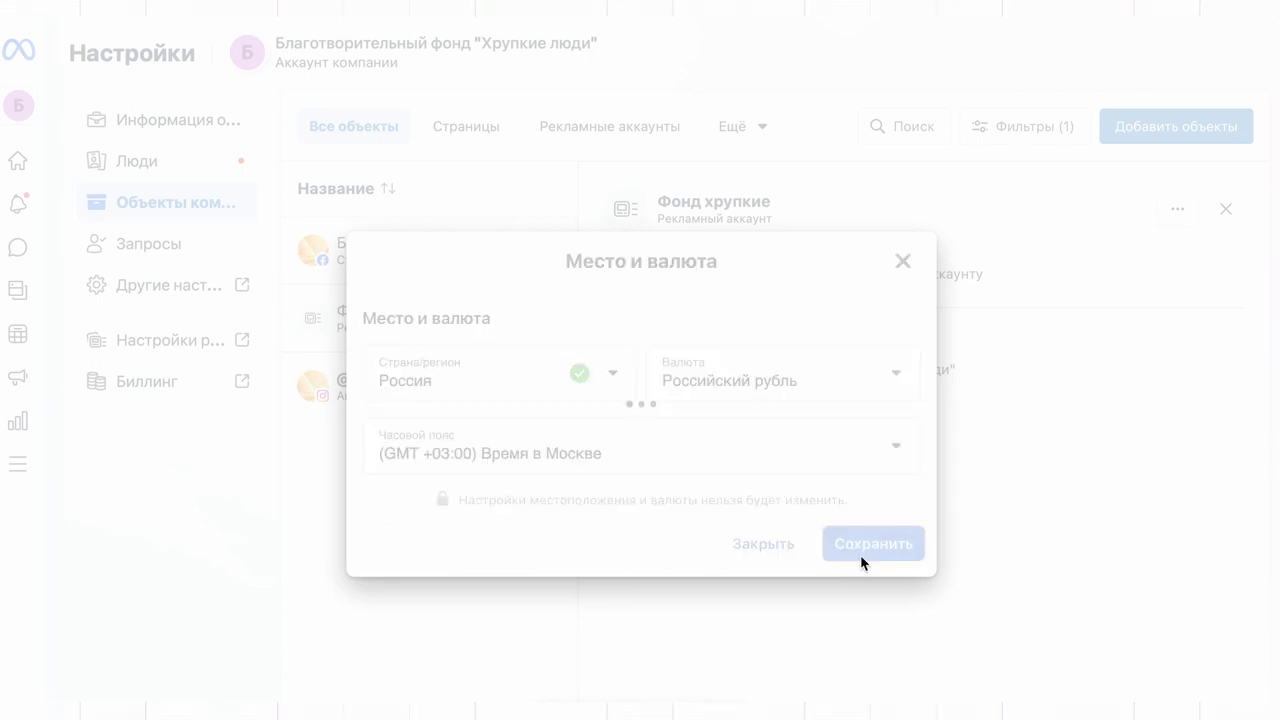
- Add a payment card with the cardholder's name, skipping the taxpayer number
left_click(886, 610)
left_click(640, 350)
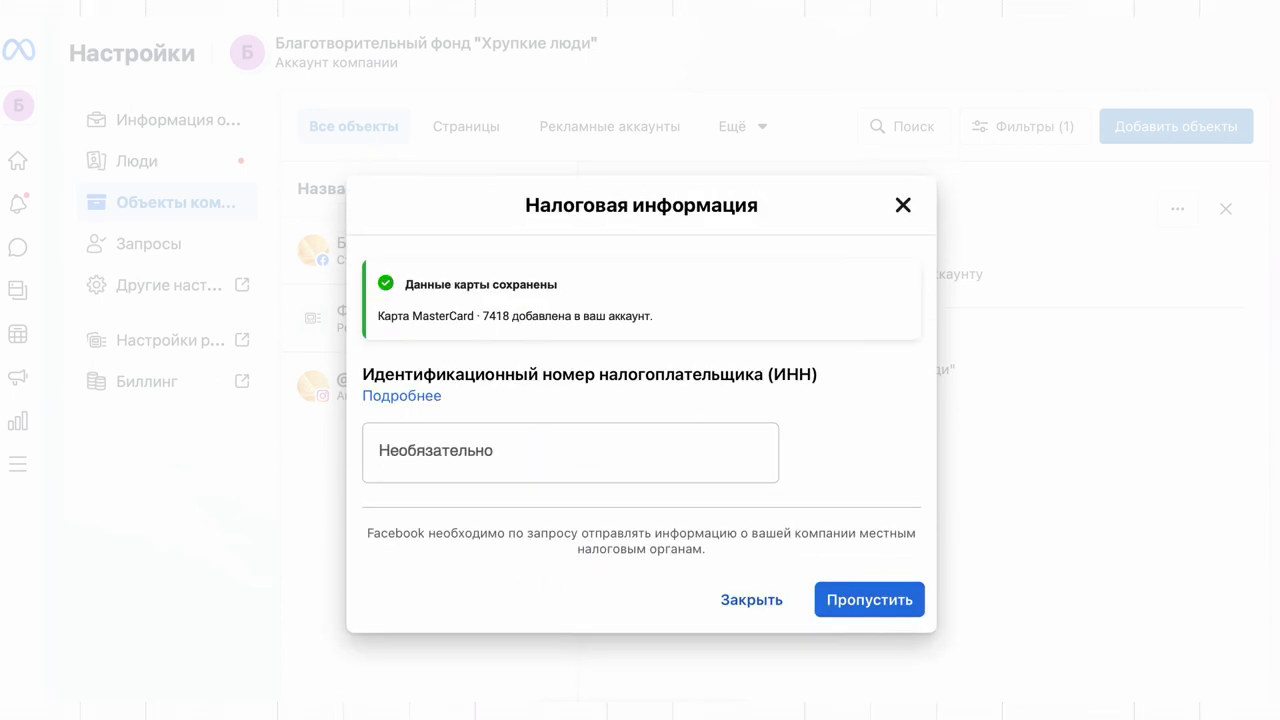
left_click(858, 609)
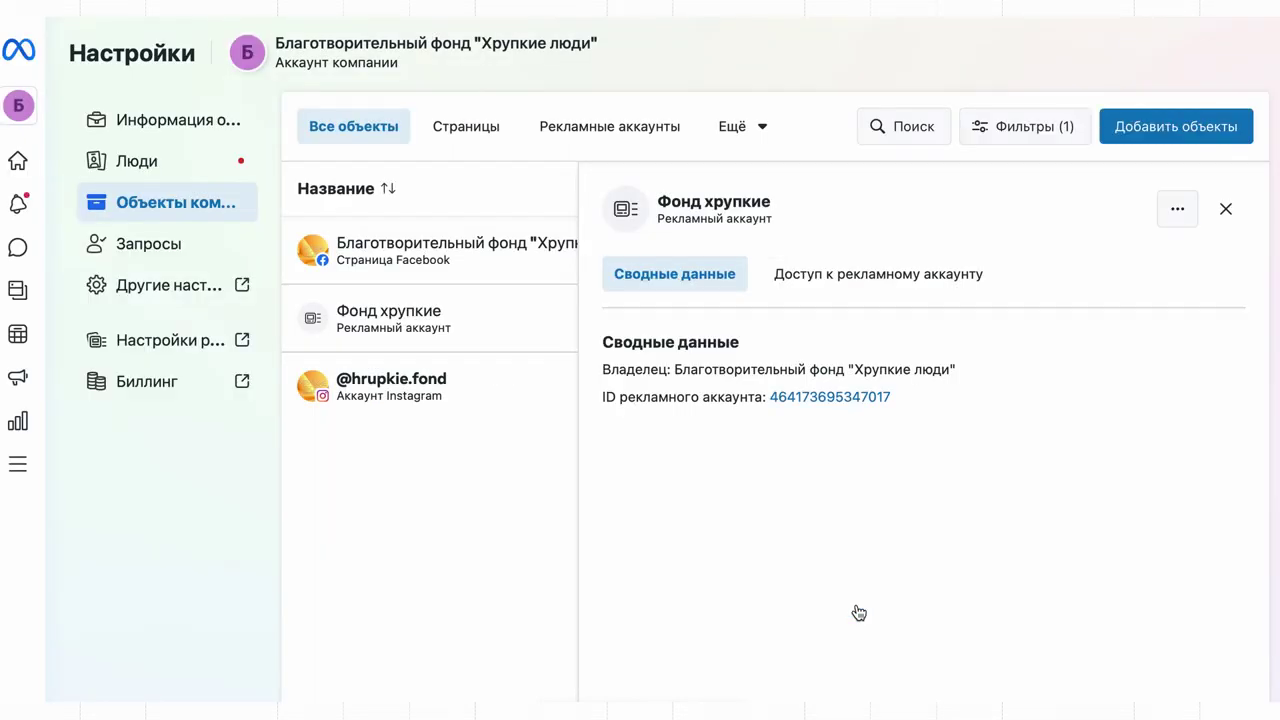
left_click(189, 391)
- Review the additional roles in the invite-people dialog, close it, and return to business assets
left_click(168, 166)
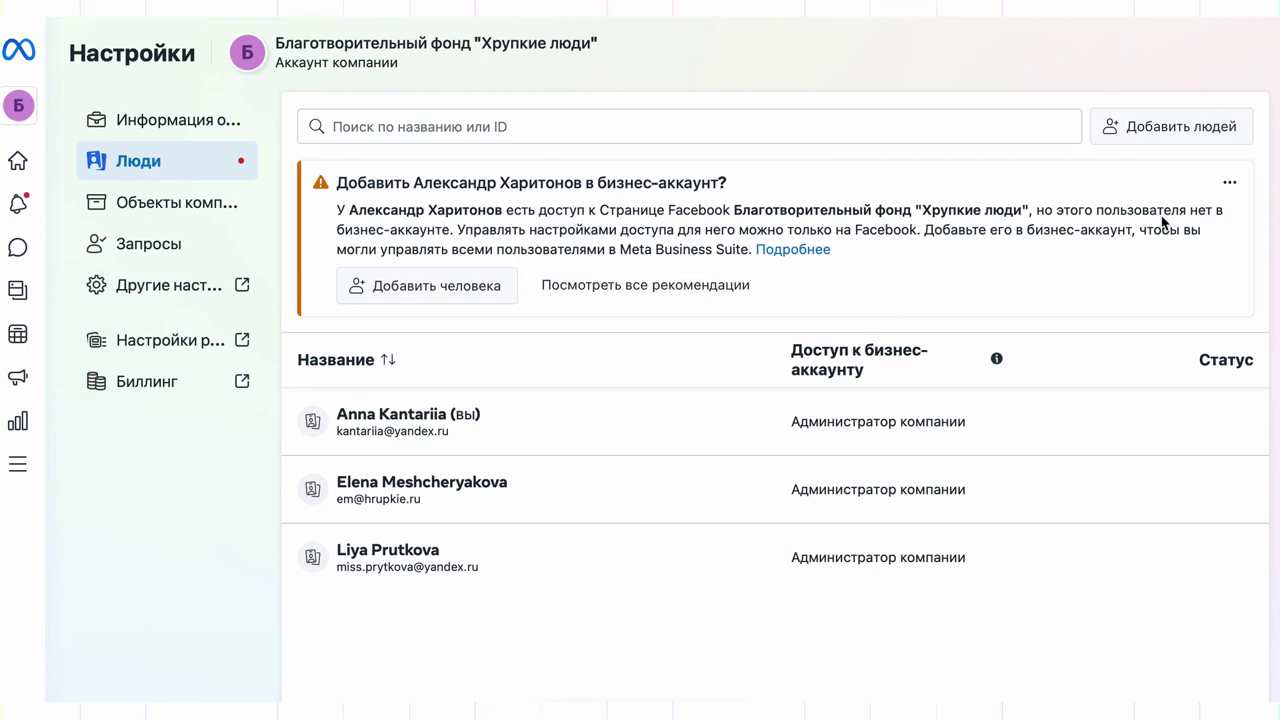
left_click(1180, 128)
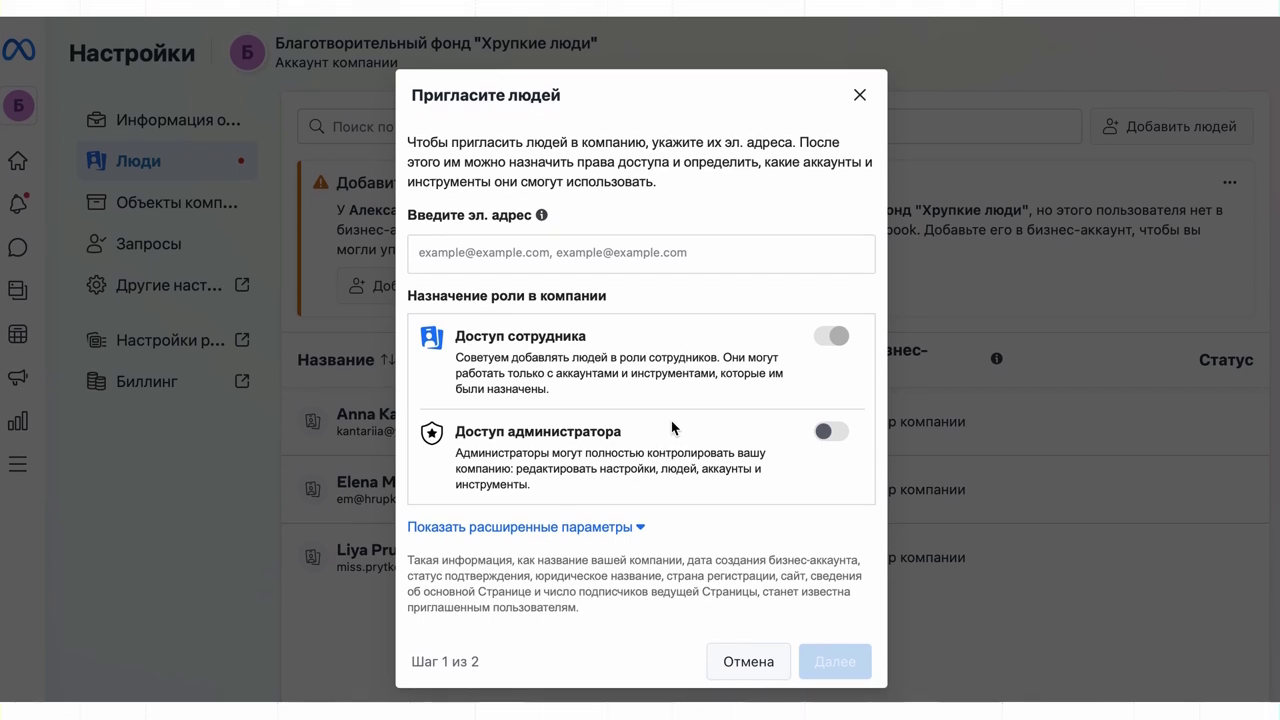
left_click(607, 527)
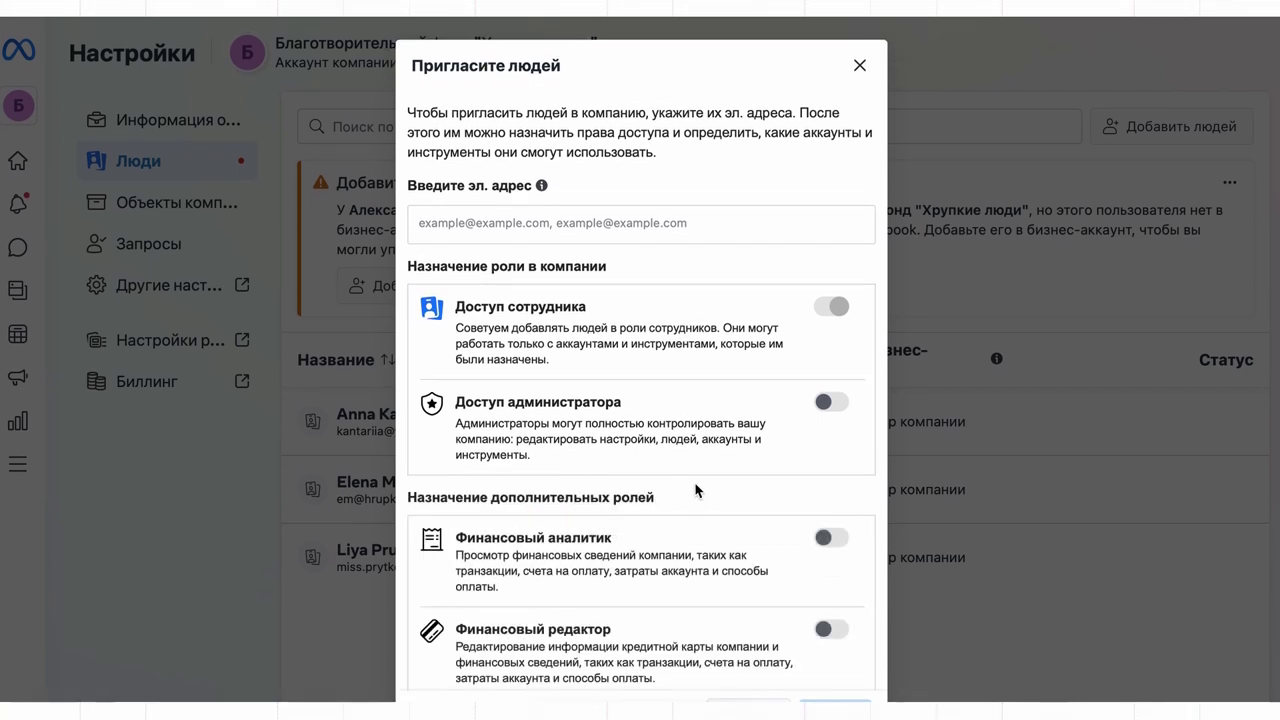
scroll(696, 490, "down", 2)
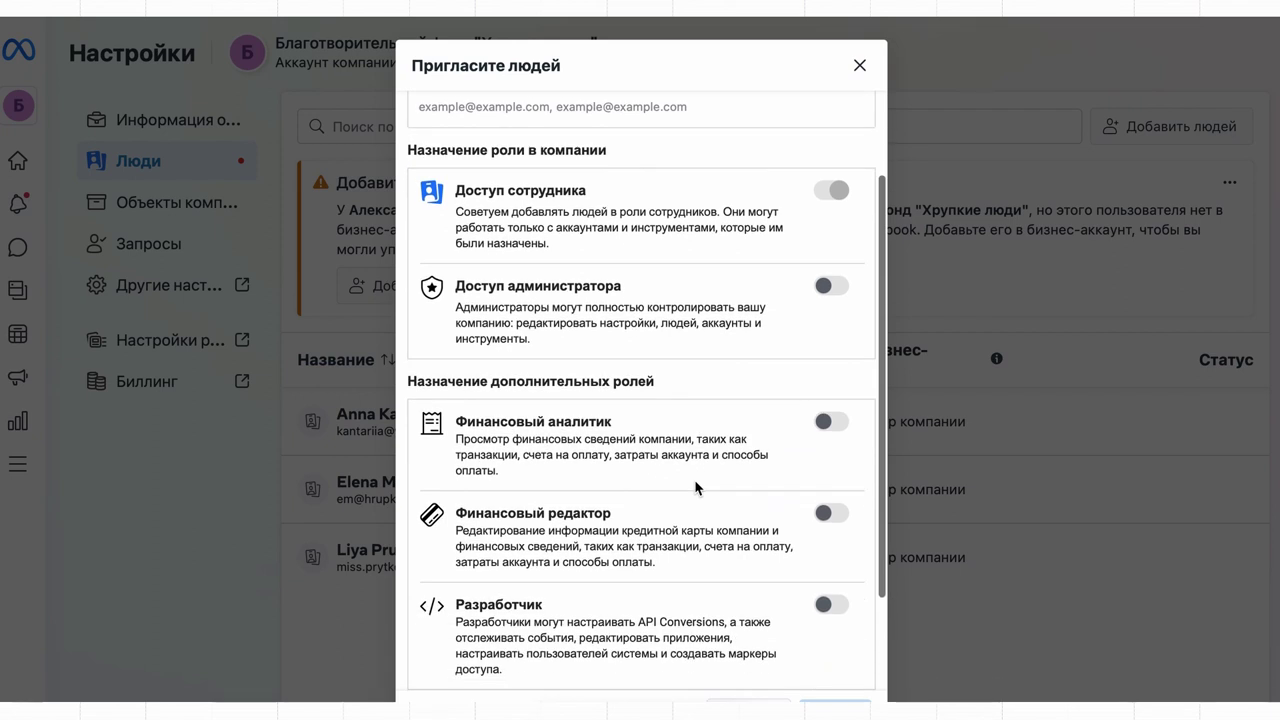
scroll(696, 487, "down", 2)
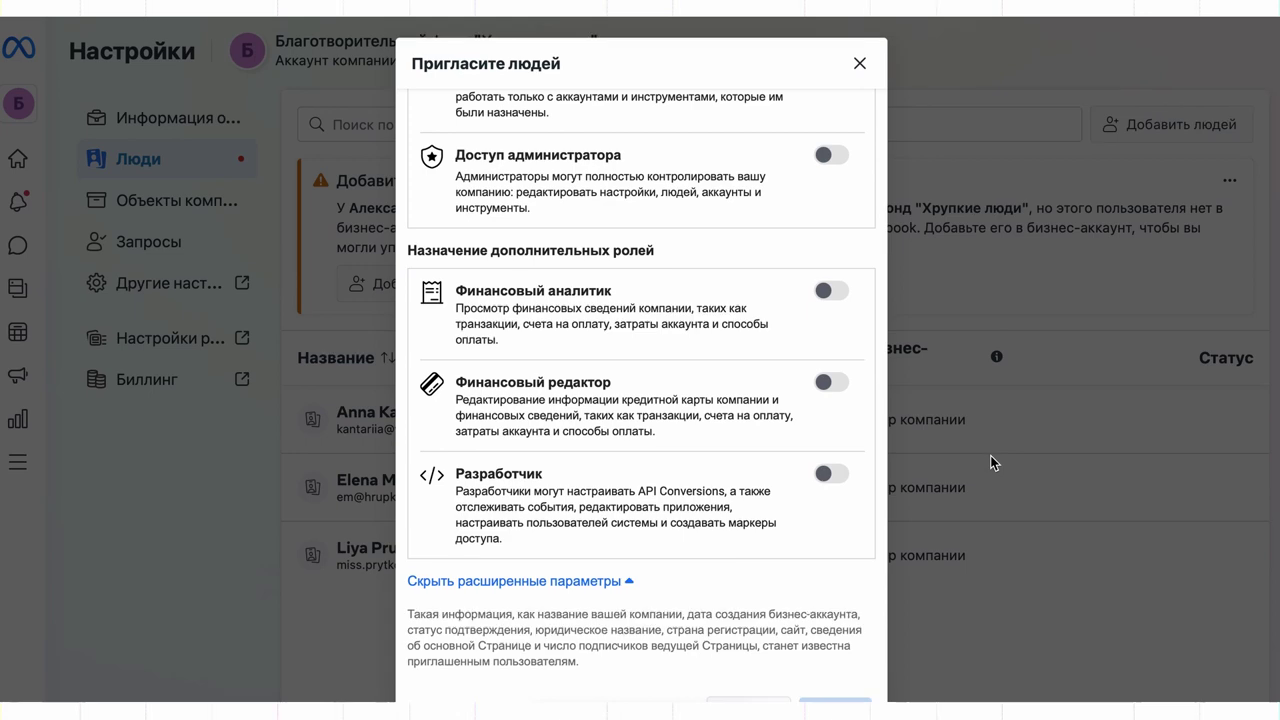
left_click(862, 68)
left_click(175, 195)
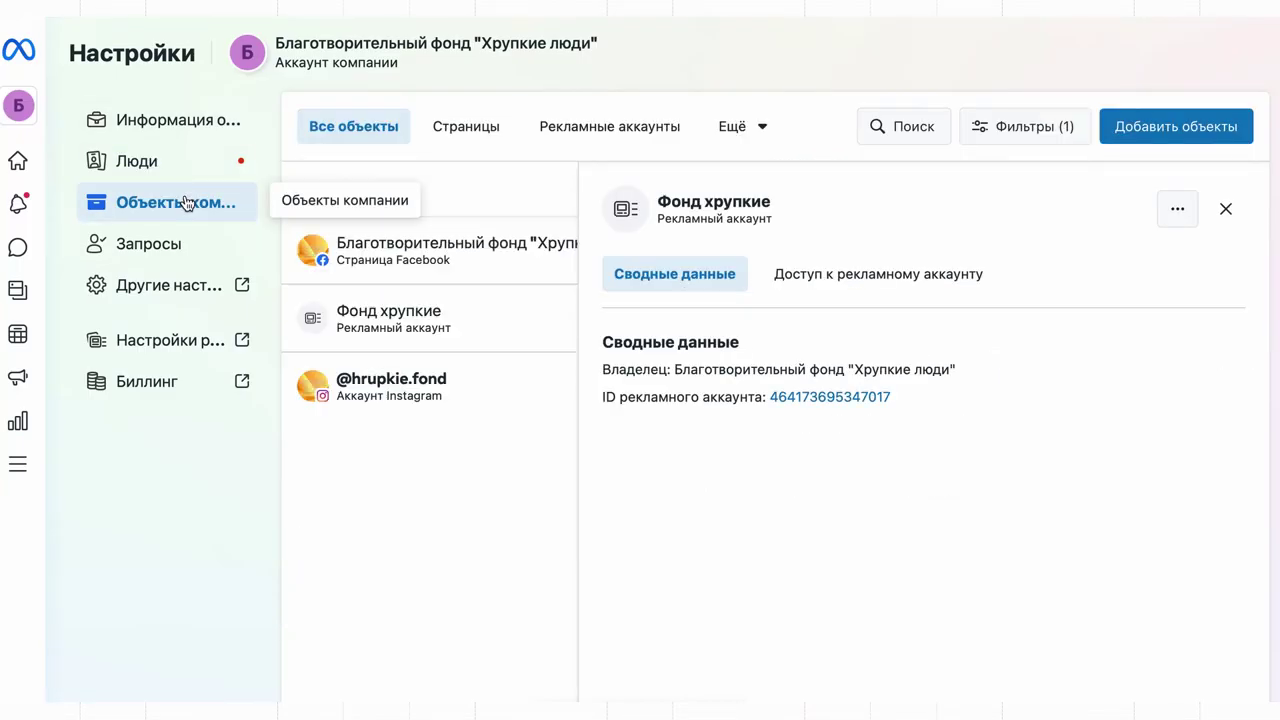
- Go to the business account information page
left_click(212, 119)
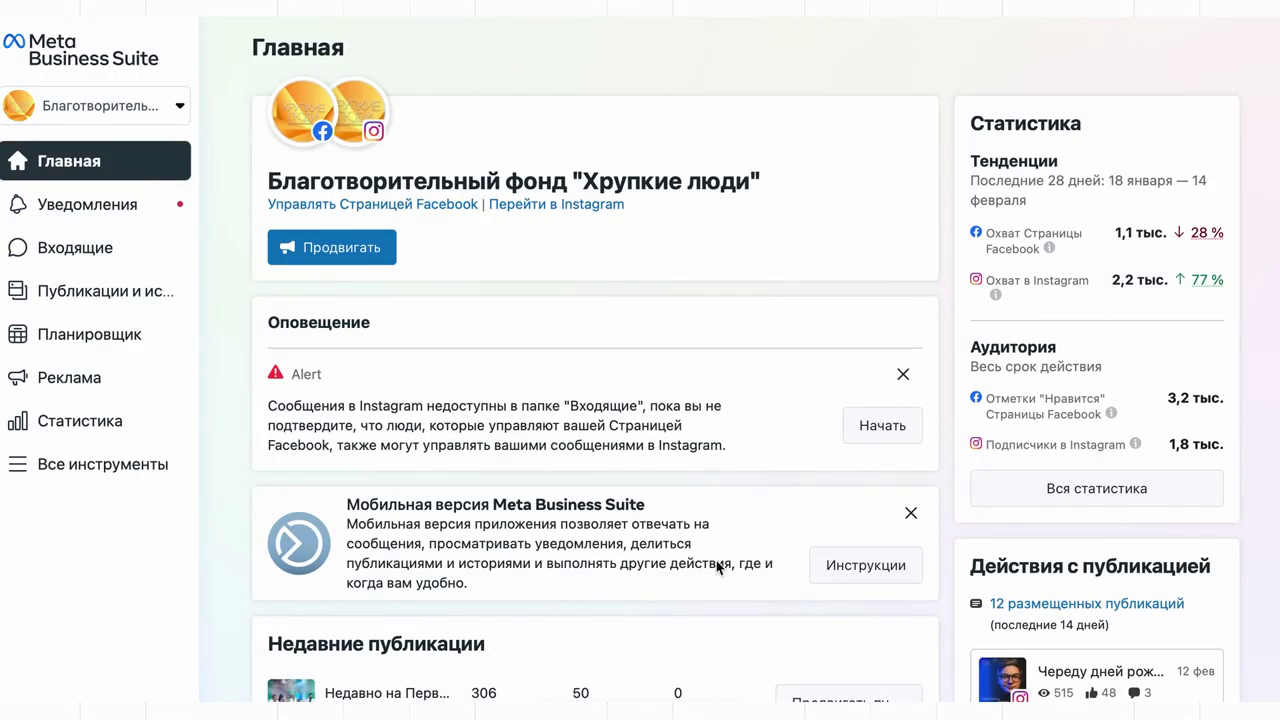
- Start promoting the most recent Instagram post from the home page's recent publications
scroll(717, 567, "down", 3)
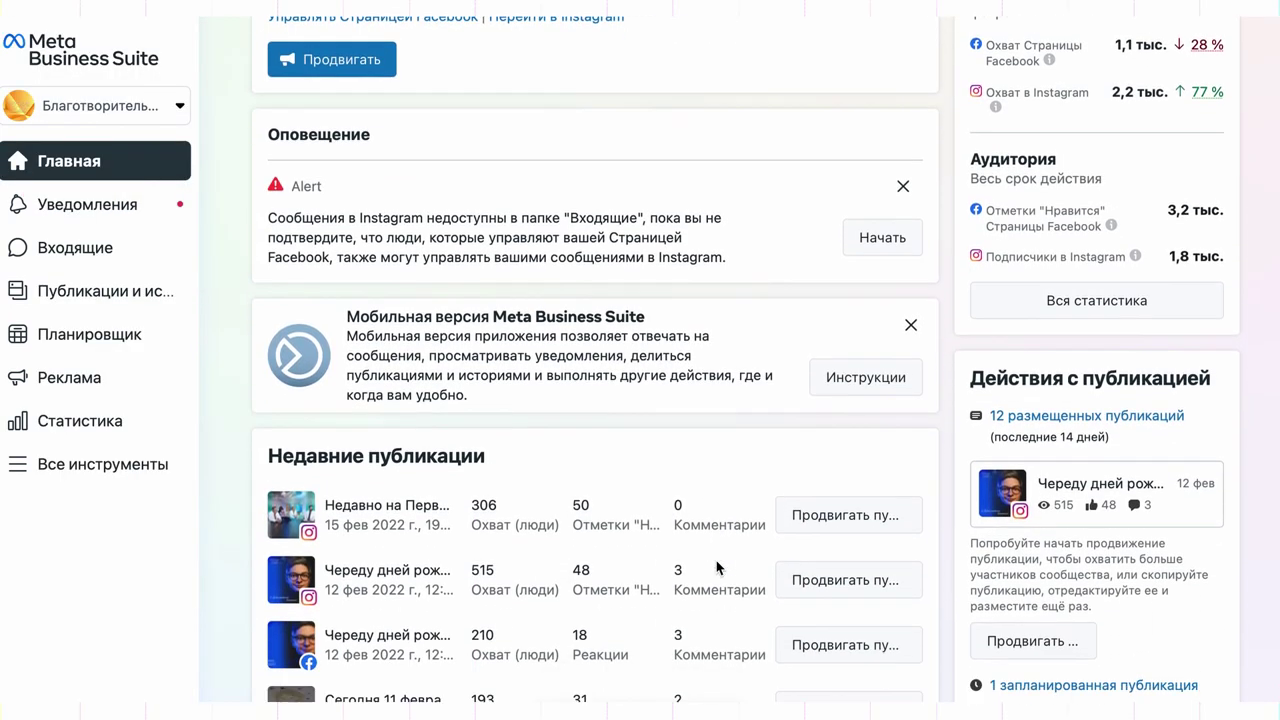
scroll(717, 567, "down", 2)
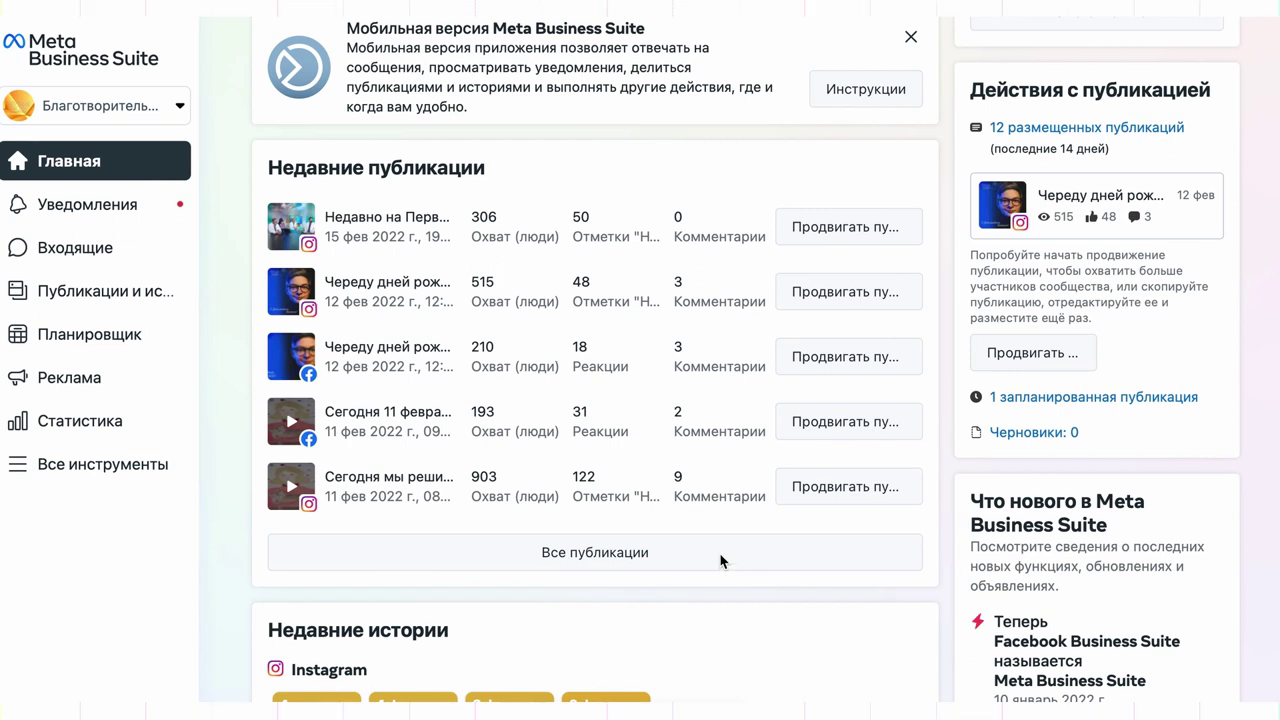
left_click(829, 238)
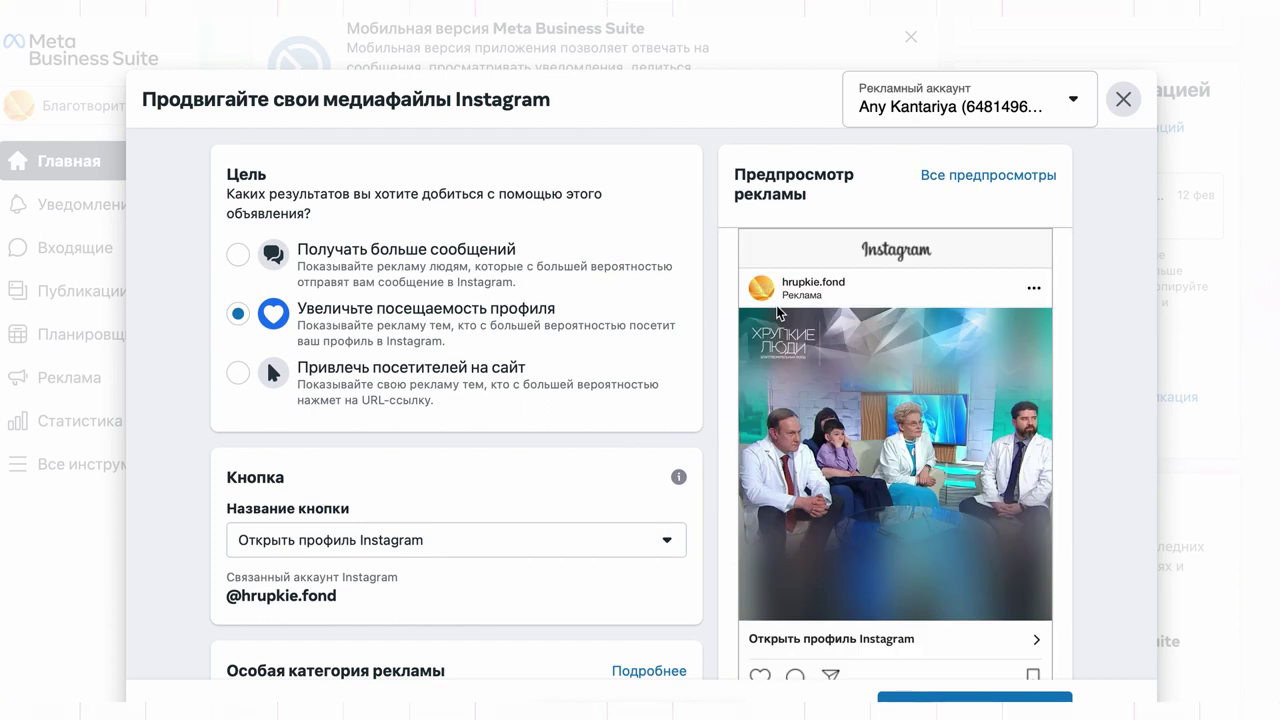
- Look through the promotion form, then close it and confirm leaving without saving
scroll(777, 313, "down", 8)
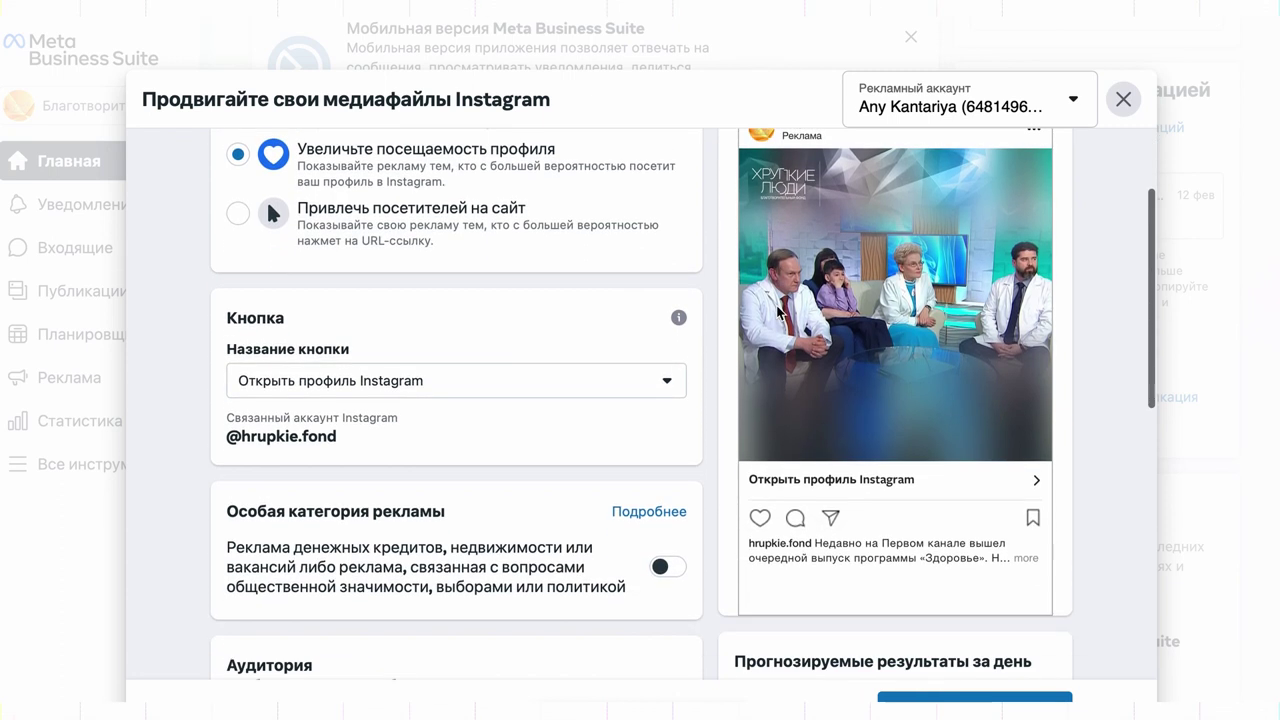
scroll(777, 311, "down", 6)
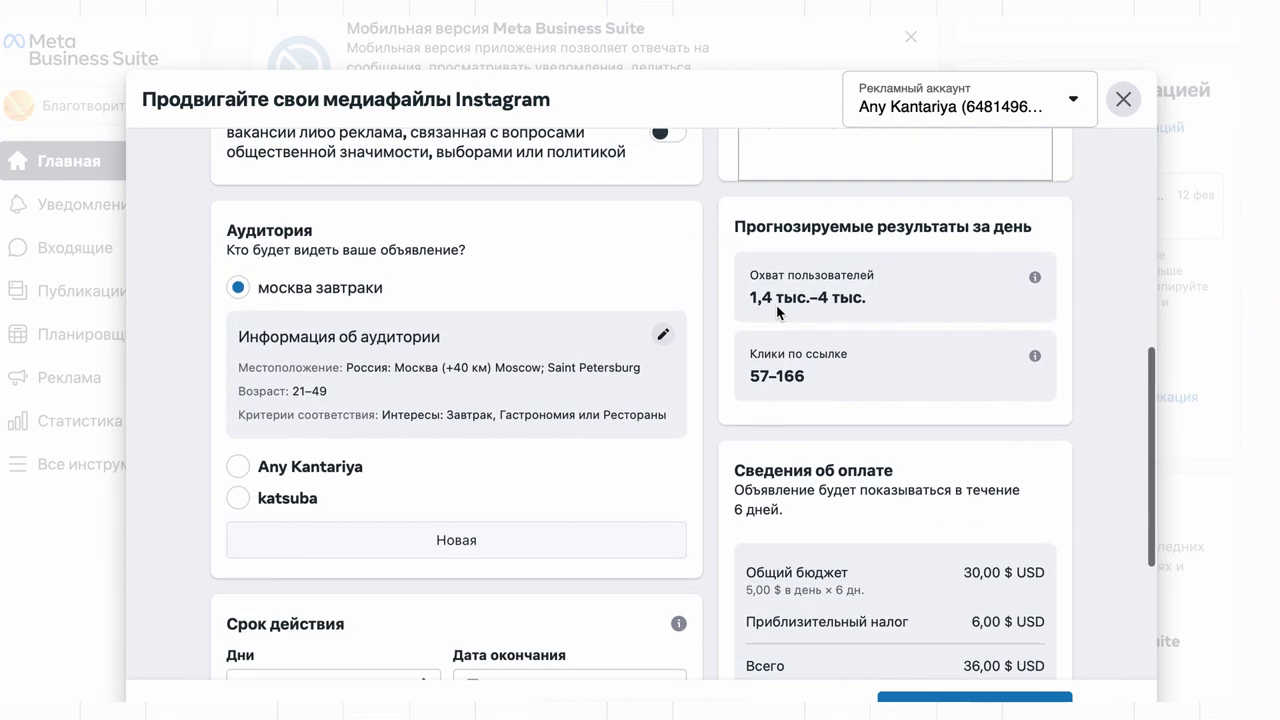
scroll(777, 307, "down", 7)
scroll(760, 306, "up", 15)
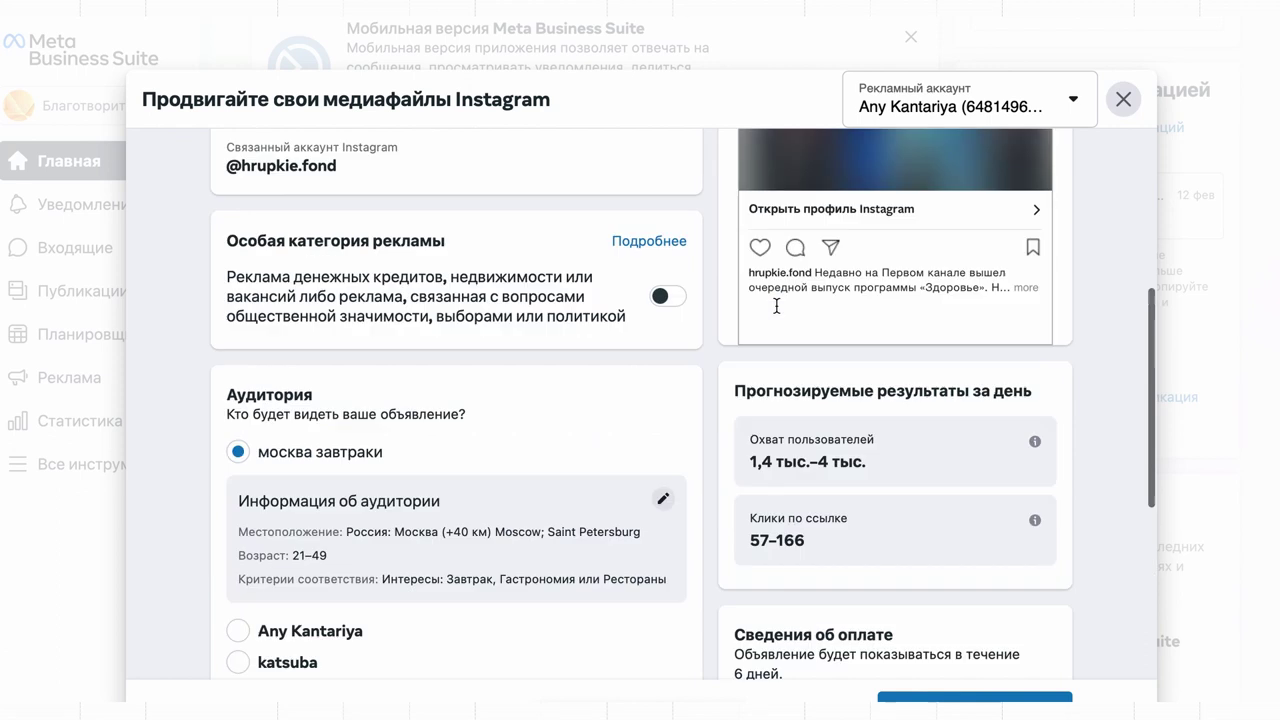
left_click(1123, 99)
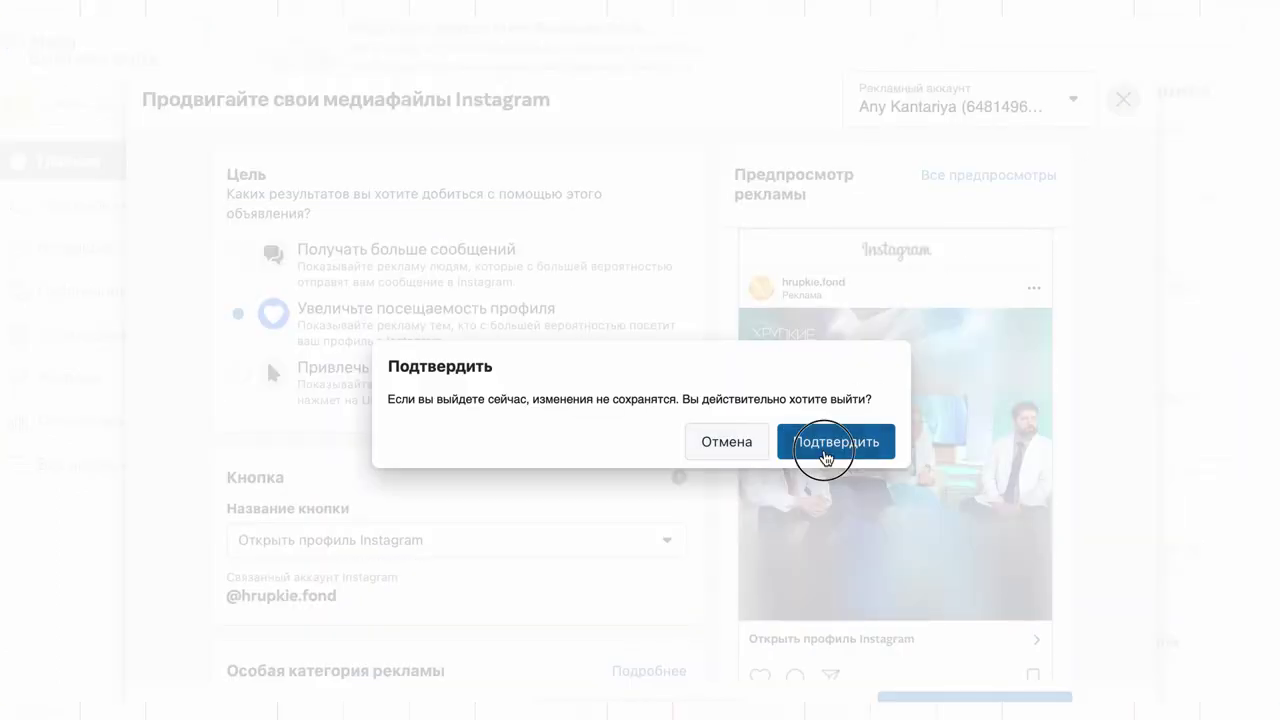
left_click(823, 451)
scroll(703, 551, "down", 2)
scroll(703, 551, "down", 5)
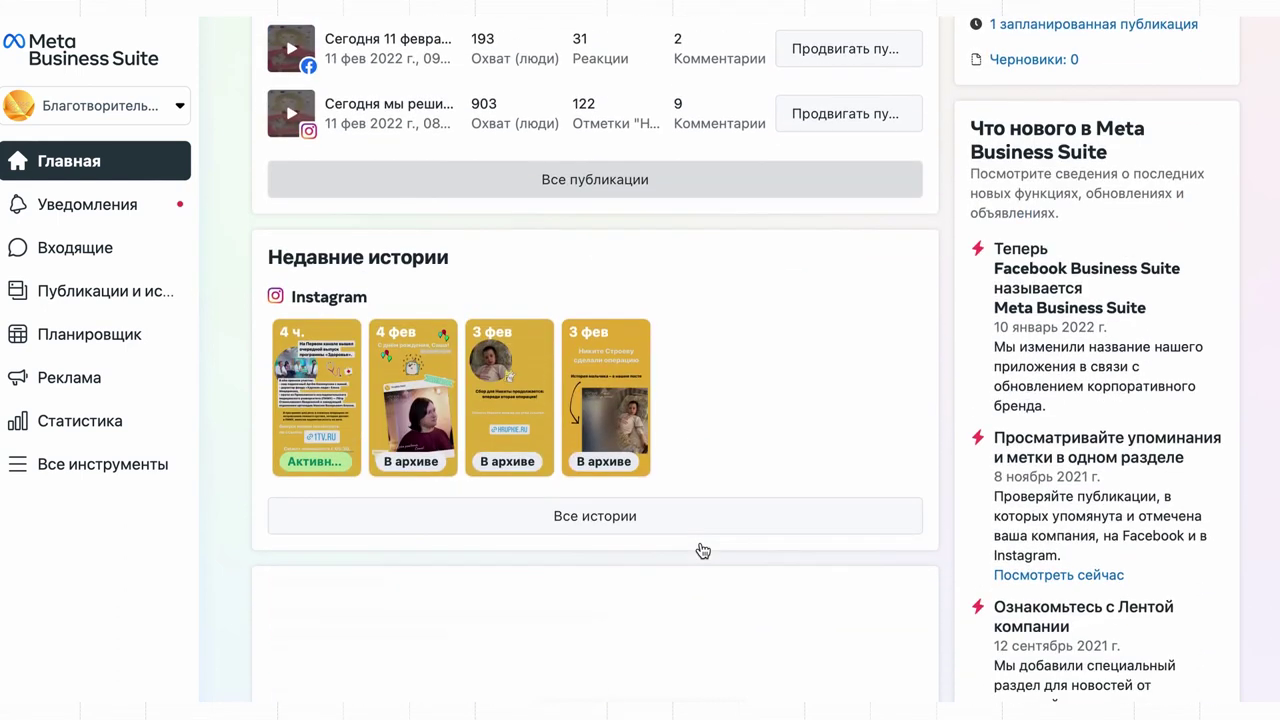
scroll(703, 549, "down", 3)
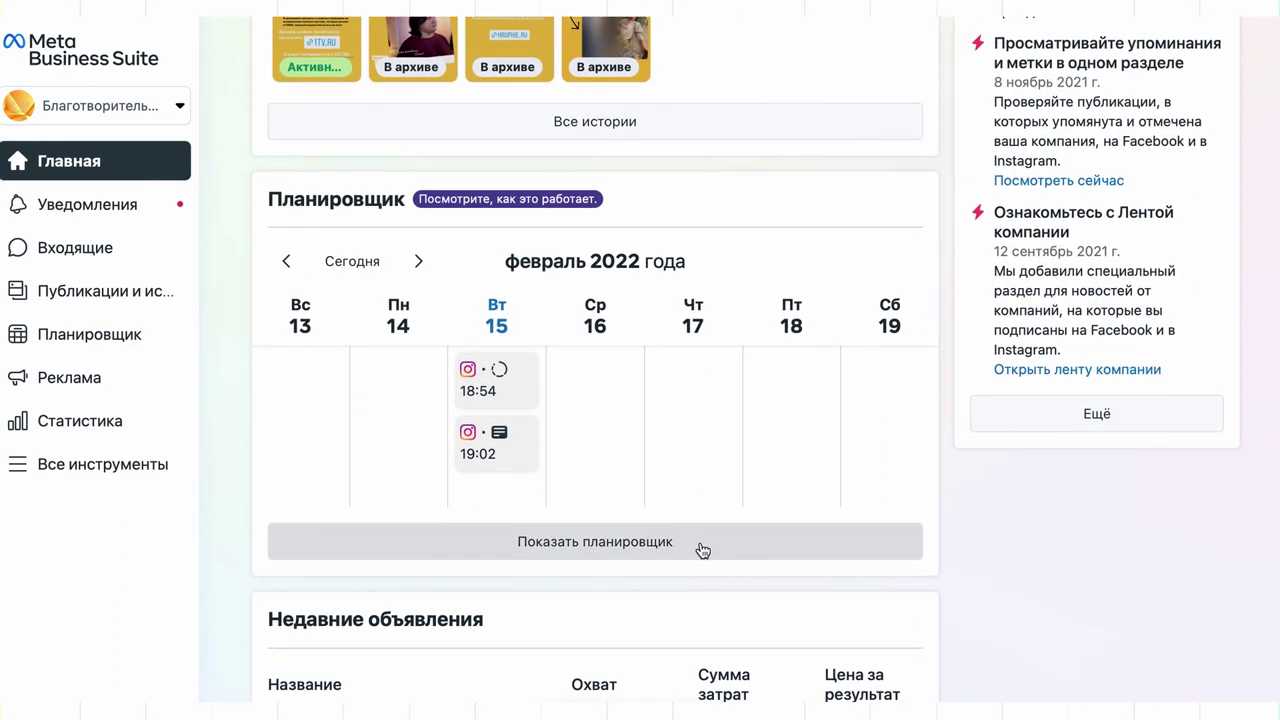
left_click(703, 549)
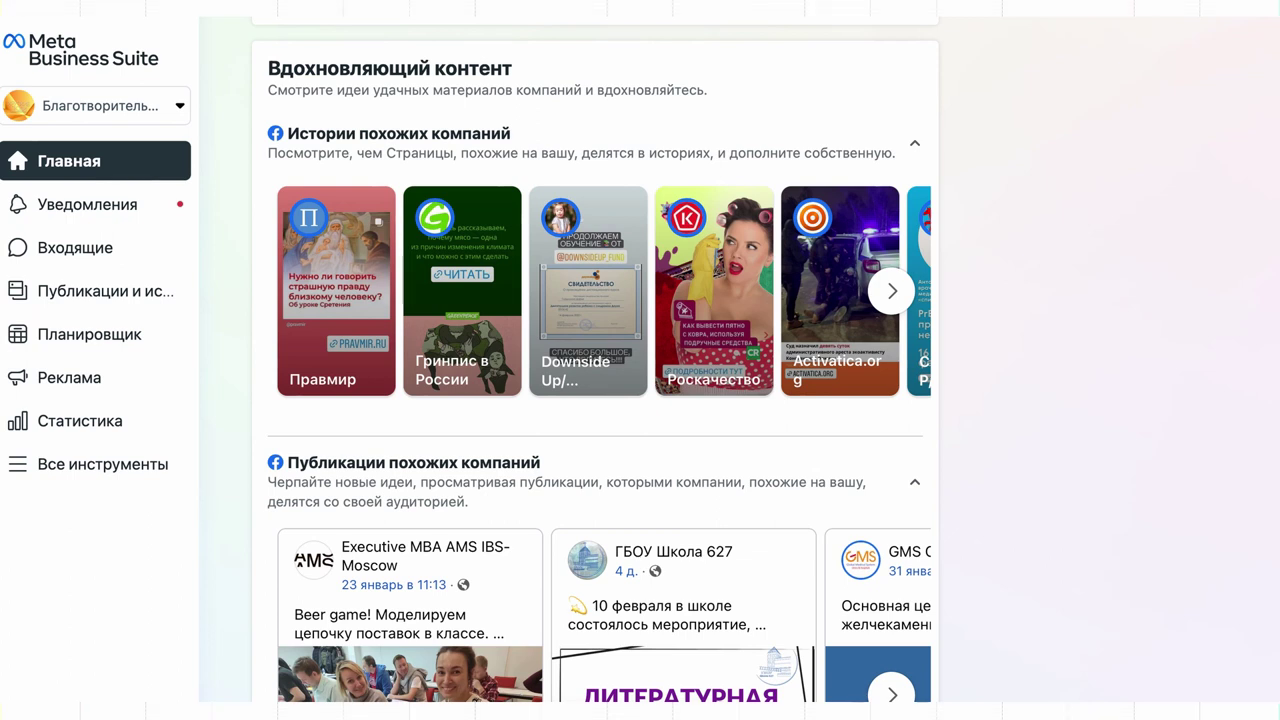
scroll(595, 360, "up", 10)
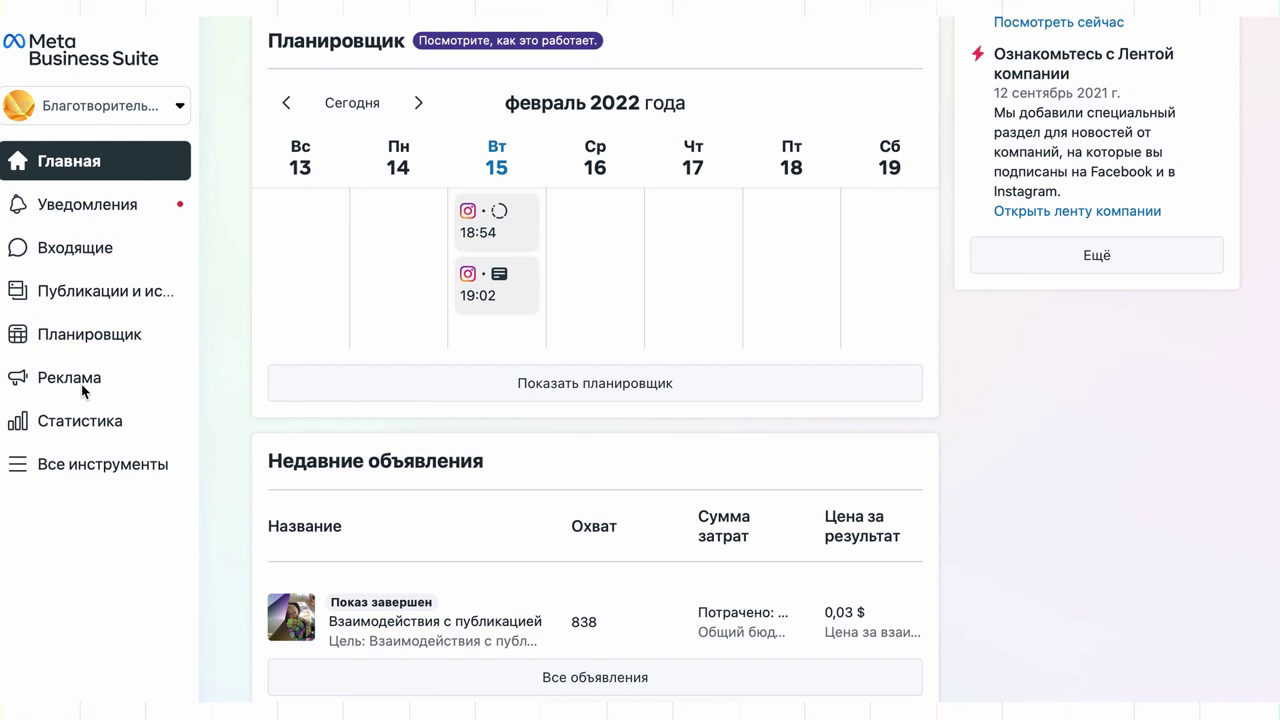
- Go to the ads overview, then launch Ads Manager from the full tools list
left_click(83, 388)
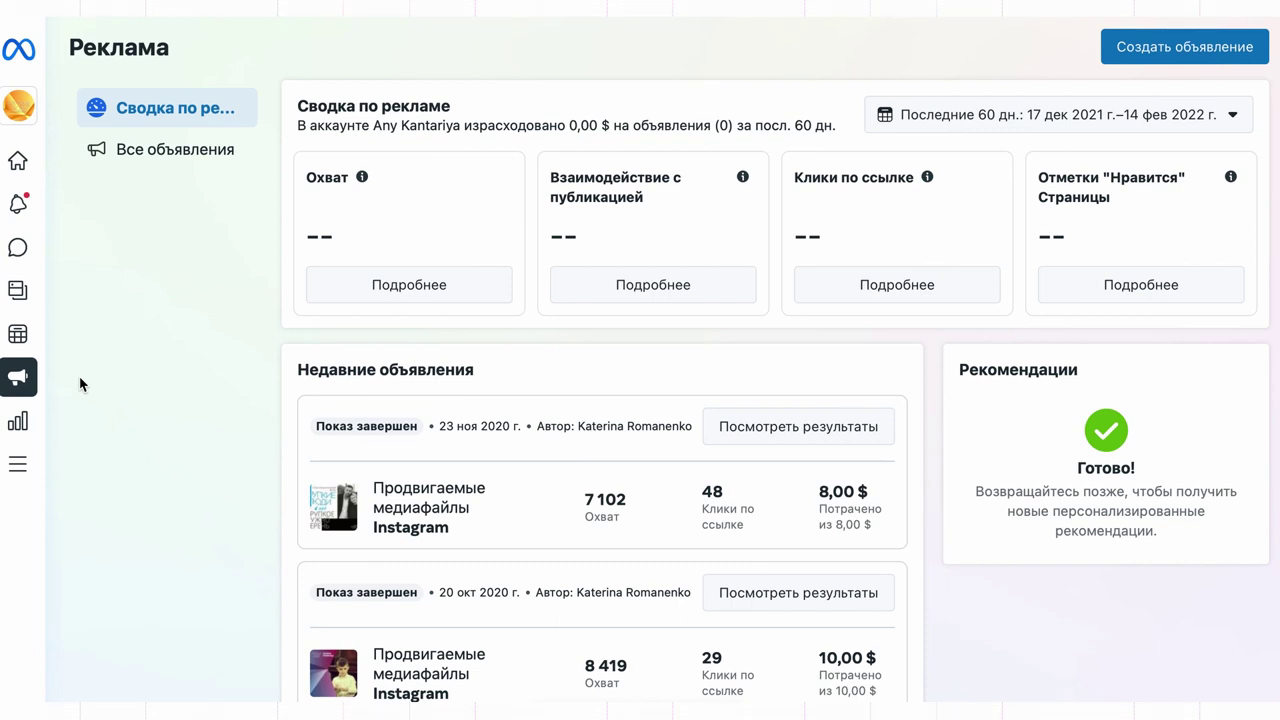
left_click(25, 467)
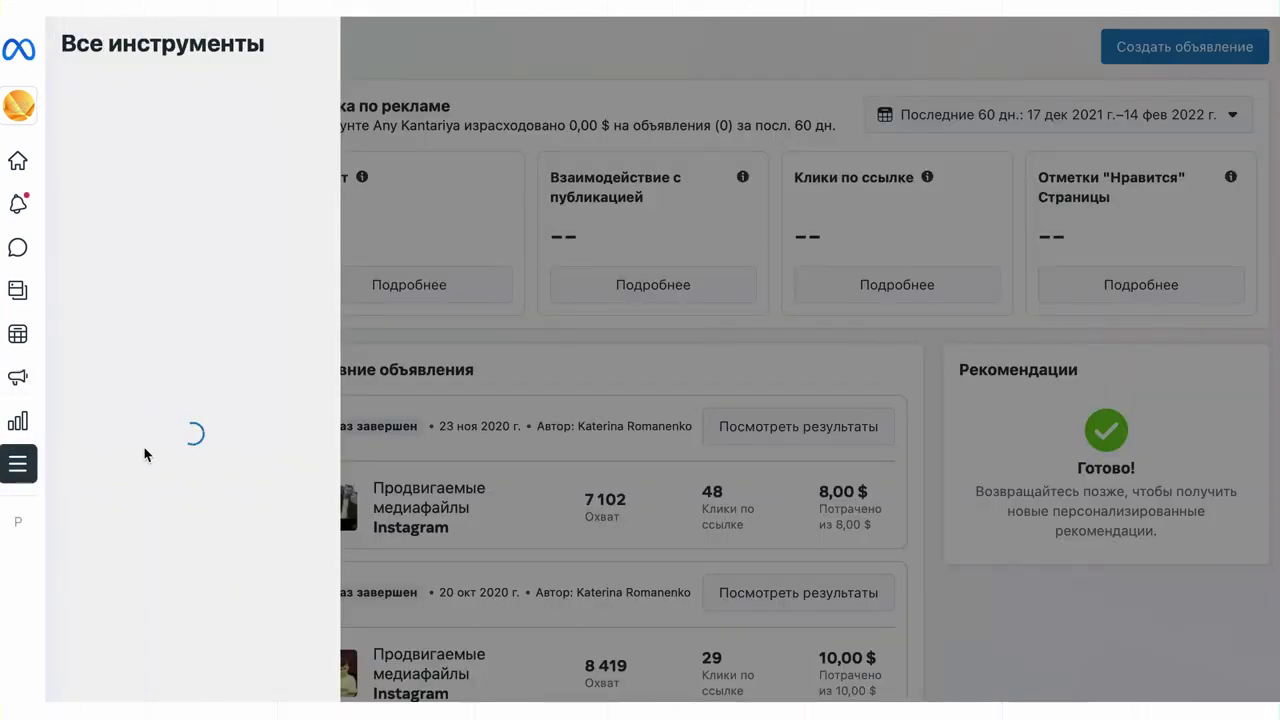
scroll(178, 458, "down", 6)
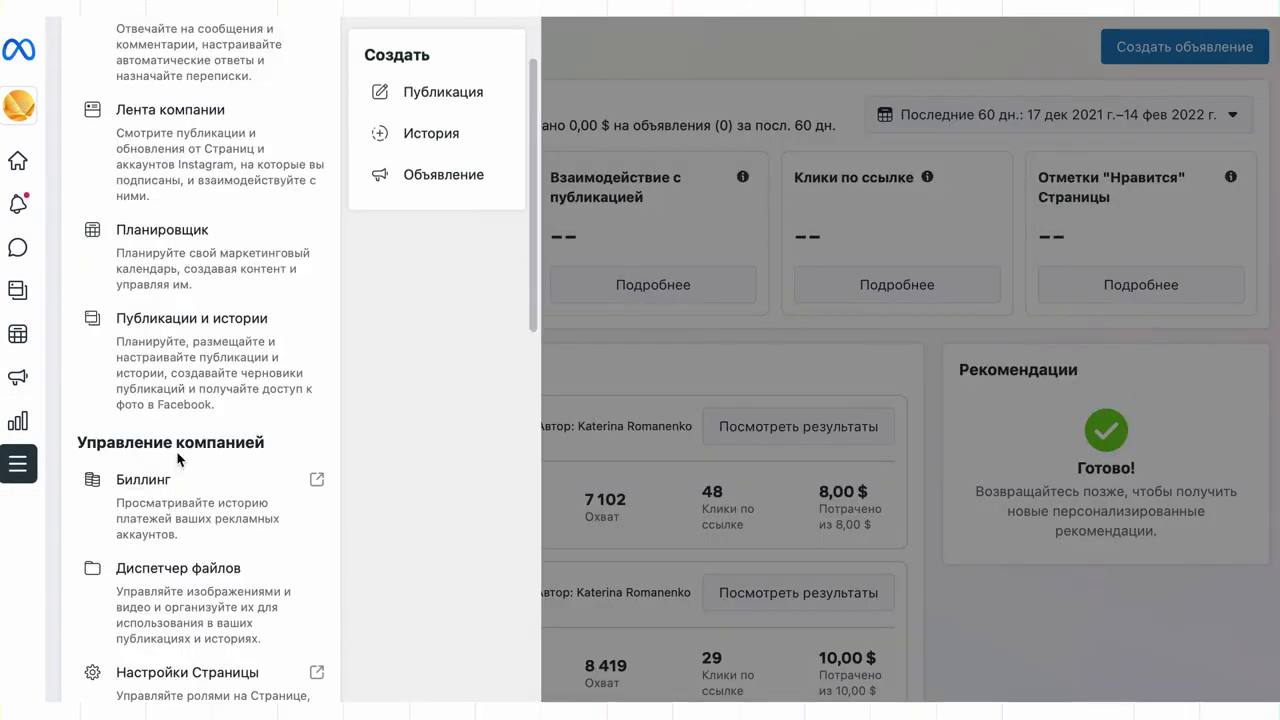
scroll(178, 460, "down", 3)
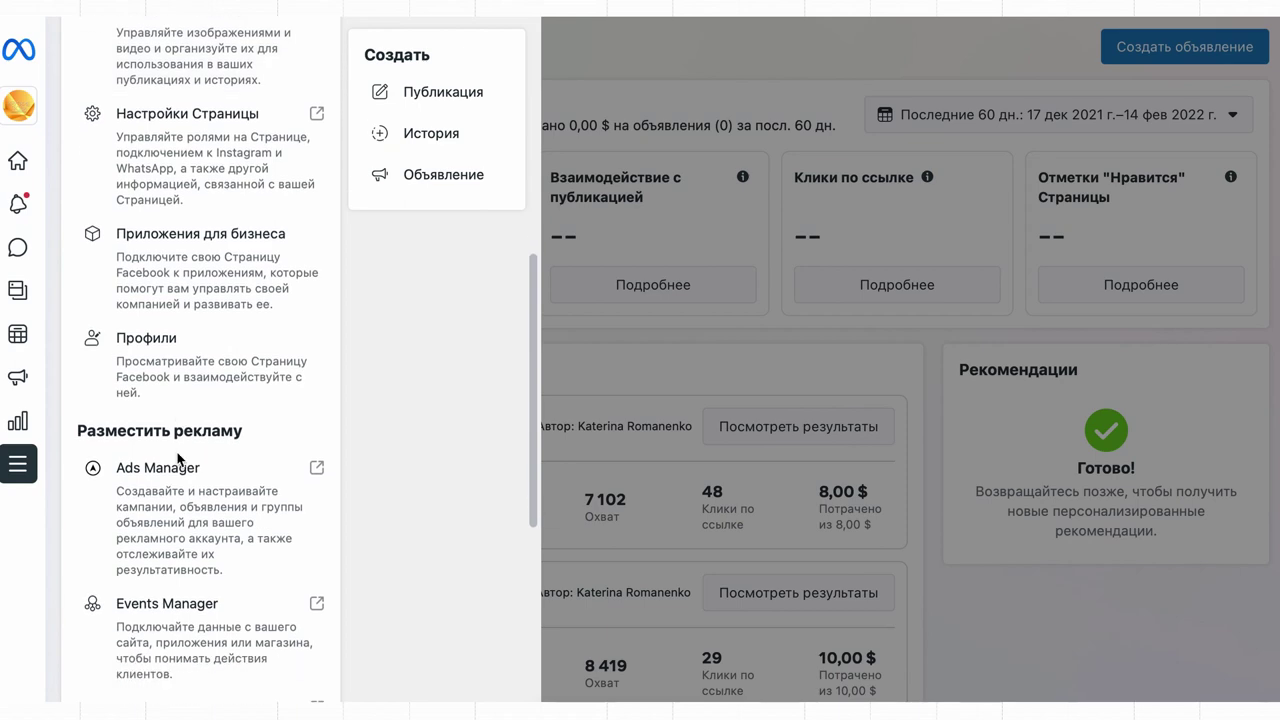
left_click(177, 460)
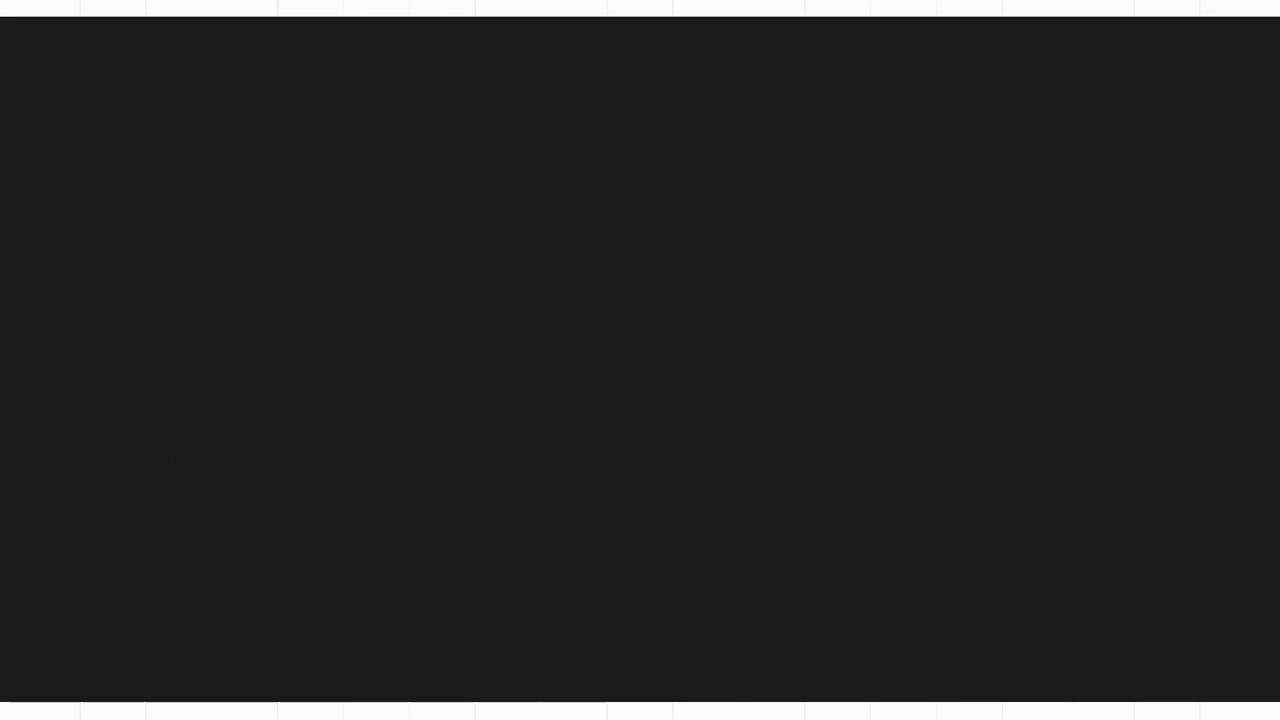